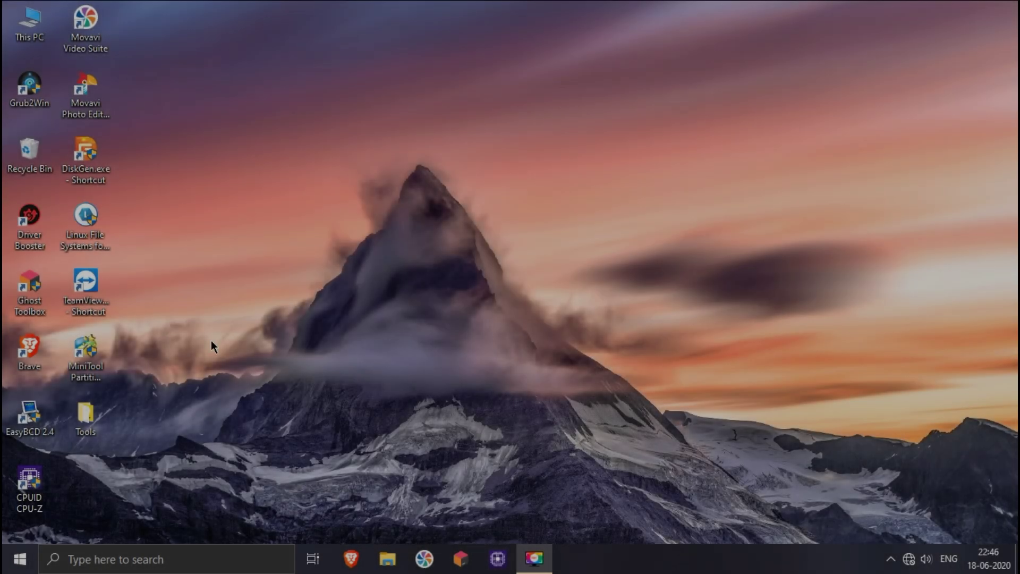
Inspect the unallocated space on Disk 0 and the options for volume F: in Disk Management, and close it.
right_click(21, 558)
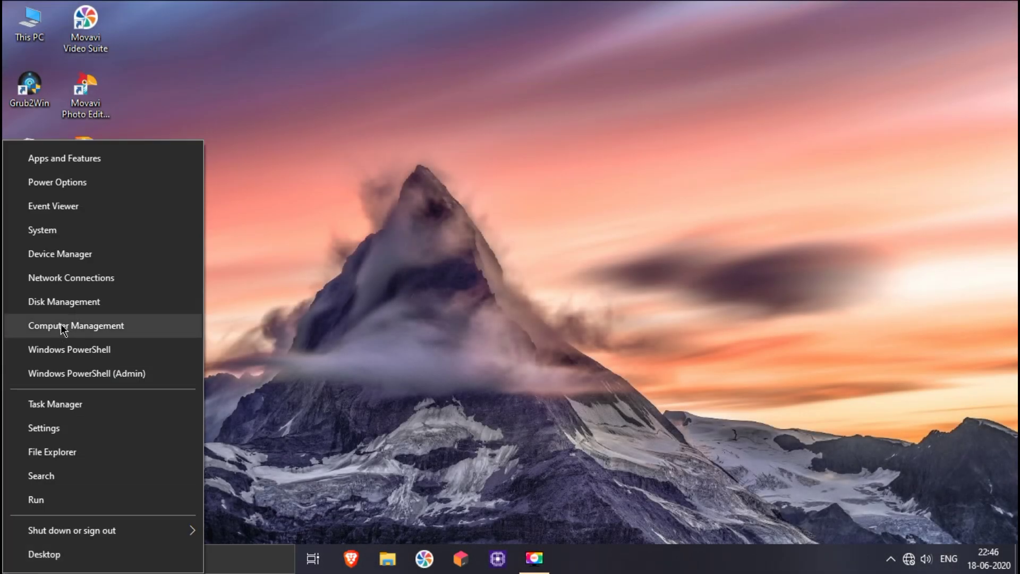
left_click(75, 302)
left_click_drag(283, 85, 384, 49)
left_click(712, 332)
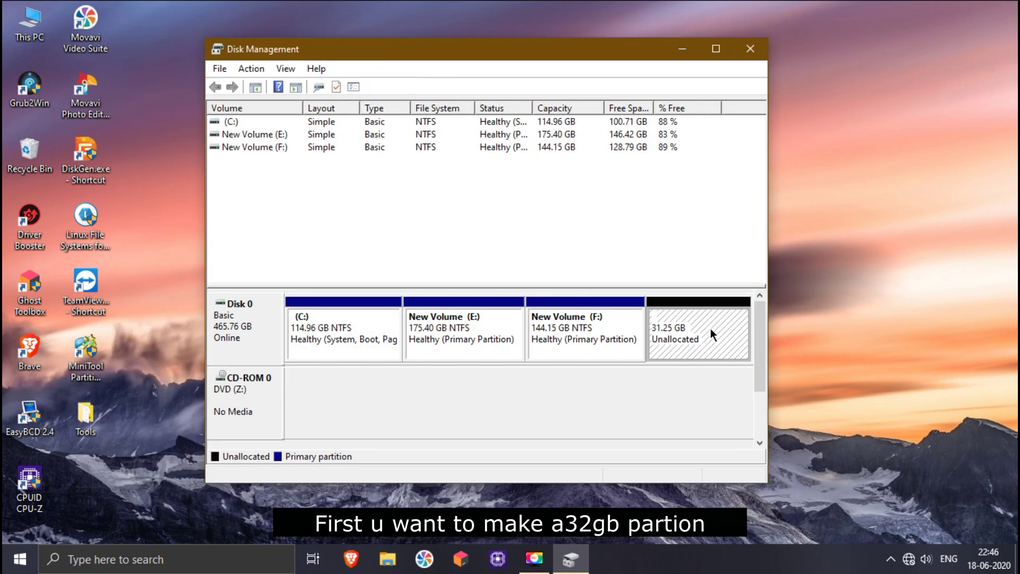
right_click(583, 347)
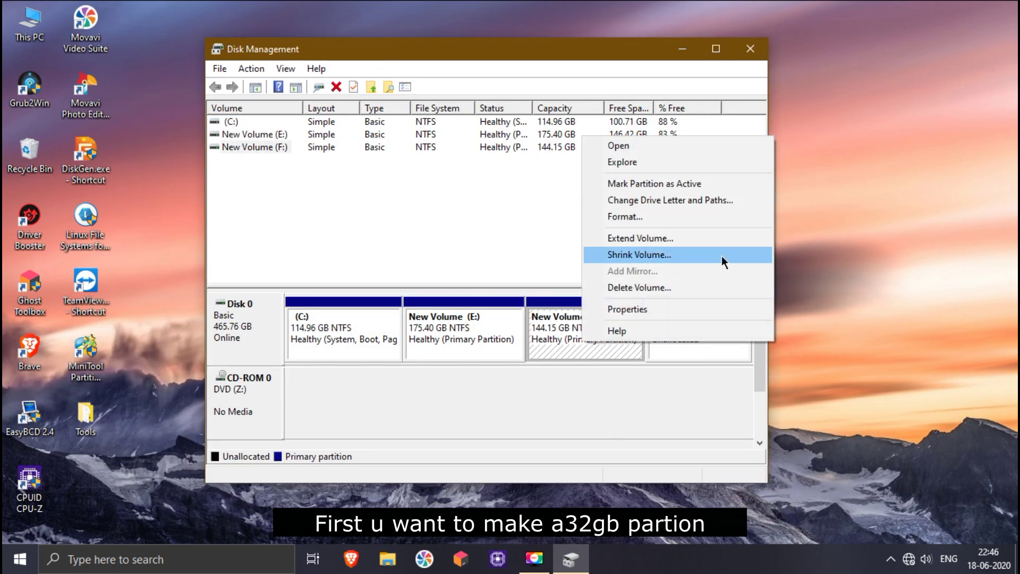
left_click(605, 362)
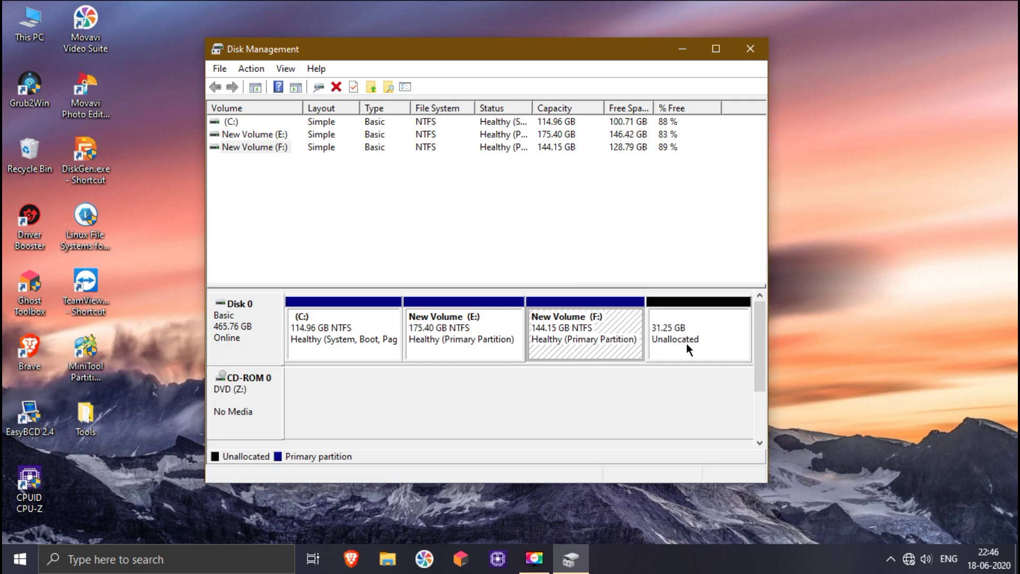
left_click(688, 348)
left_click(750, 49)
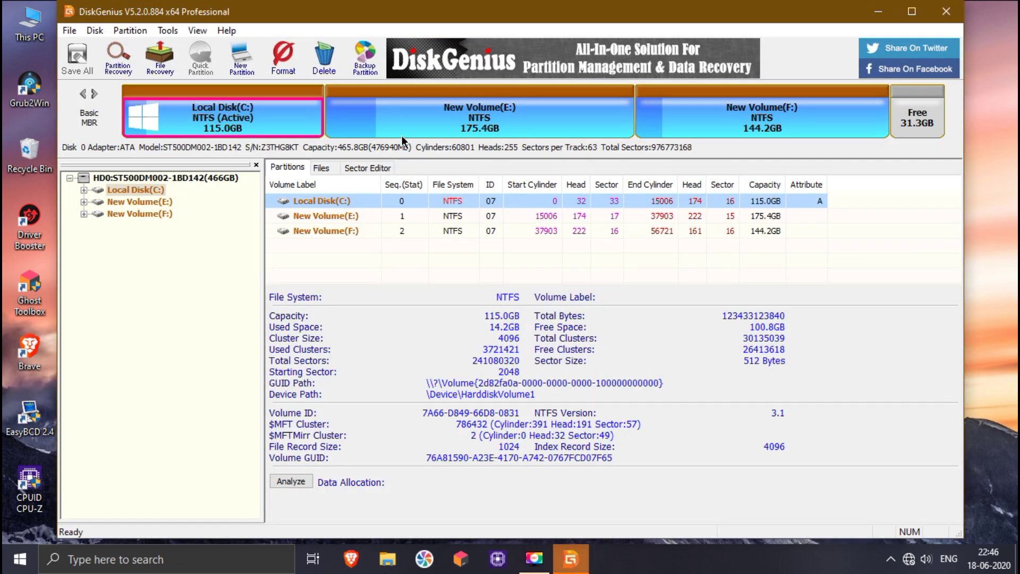
Define a 31 GB primary partition with the Ext4 (Linux Data) file system in the disk's free space in DiskGenius.
left_click(913, 121)
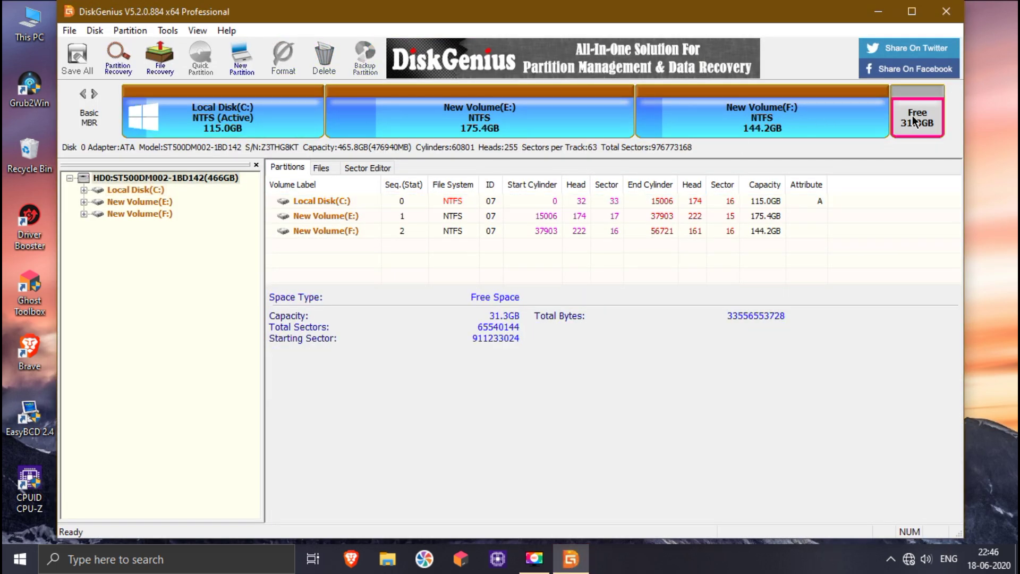
right_click(913, 121)
left_click(846, 11)
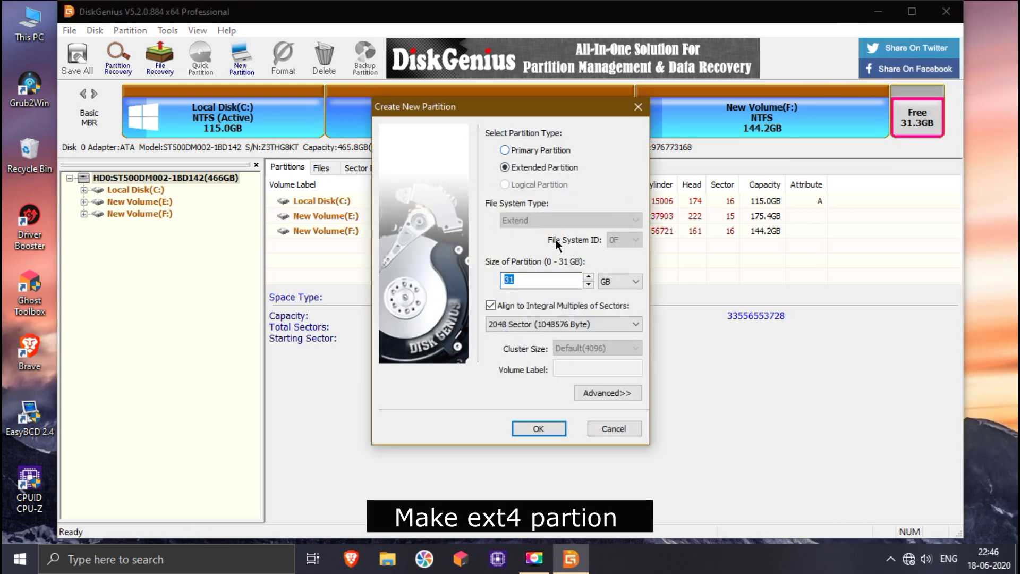
left_click(558, 151)
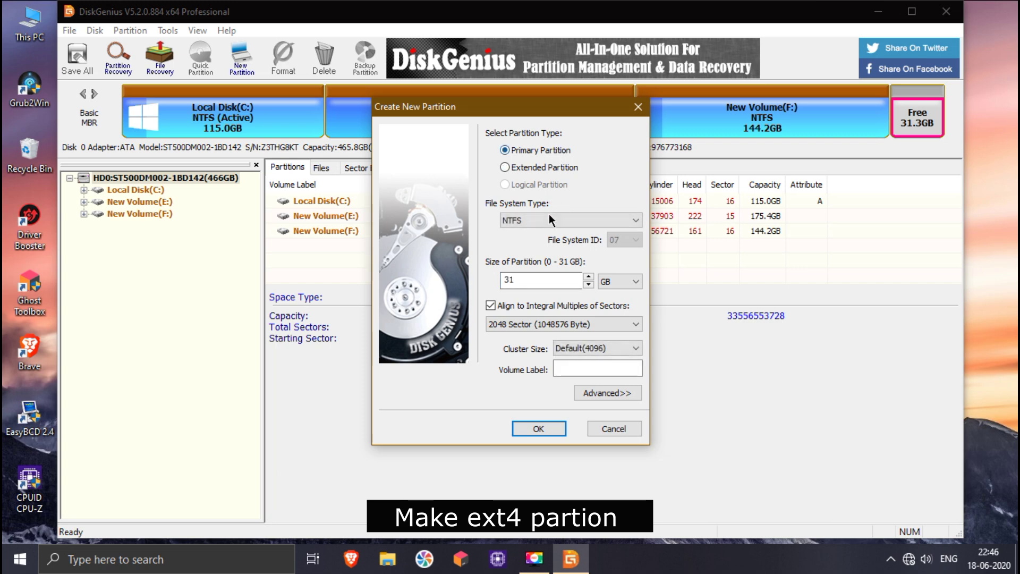
left_click(550, 218)
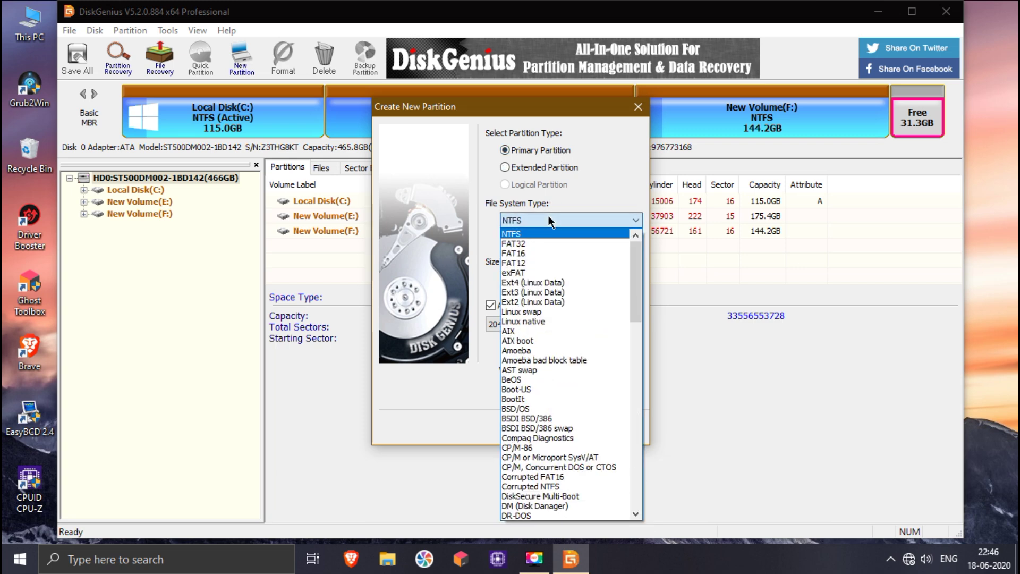
left_click(539, 284)
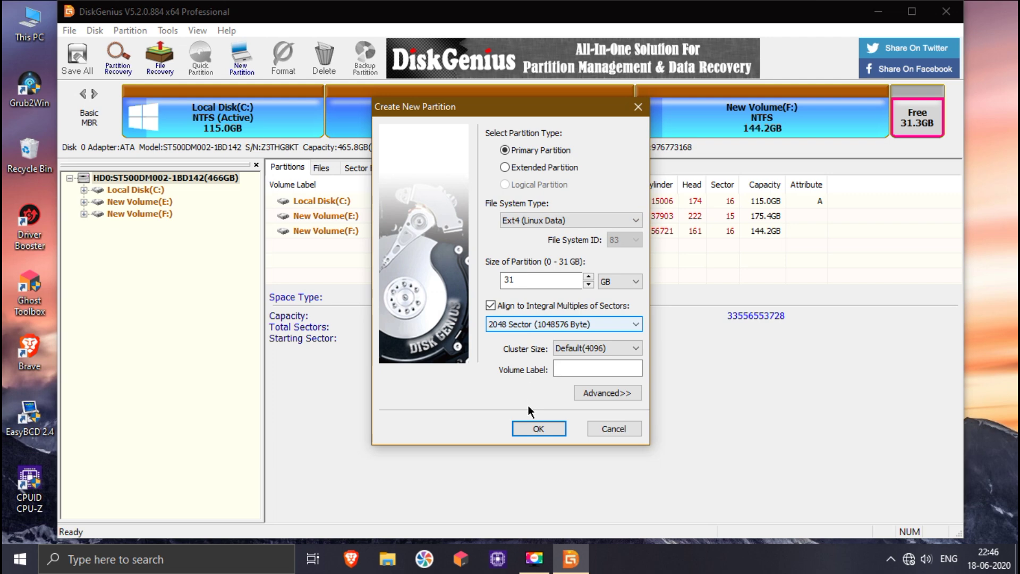
left_click(537, 428)
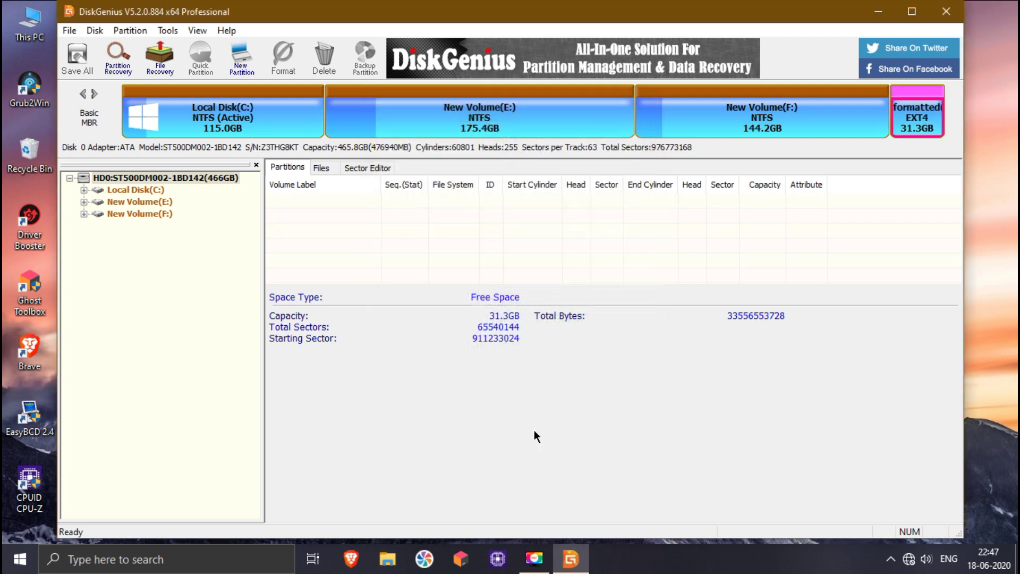
Save the new Ext4 partition to the disk, accept the confirmations, and close DiskGenius.
left_click(77, 56)
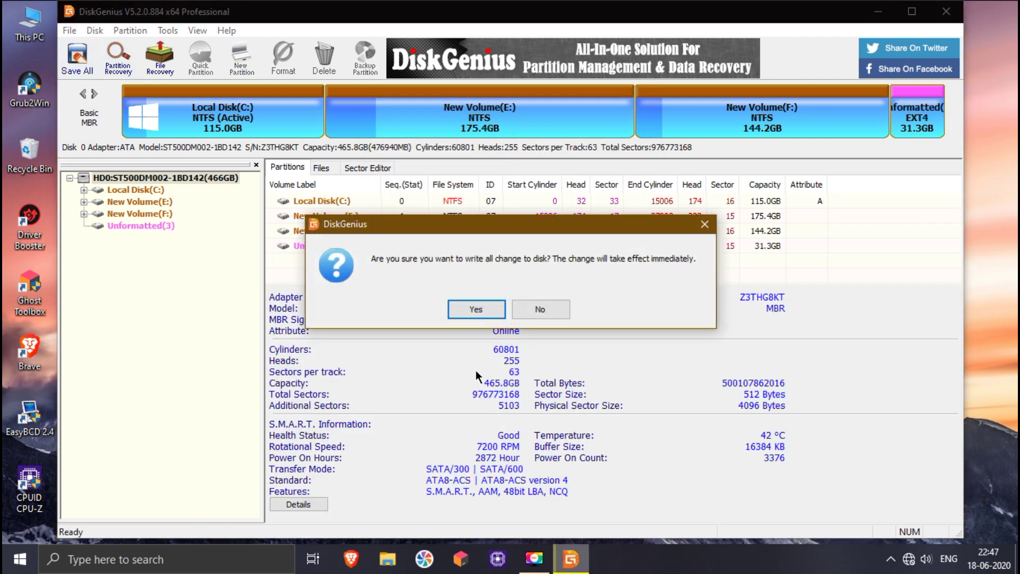
left_click(472, 309)
left_click(474, 309)
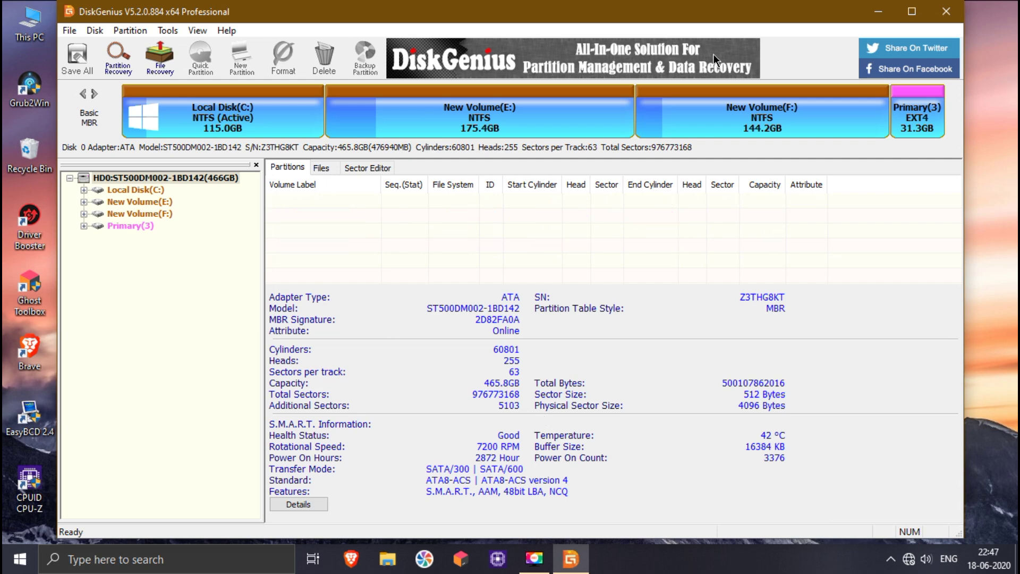
left_click(950, 16)
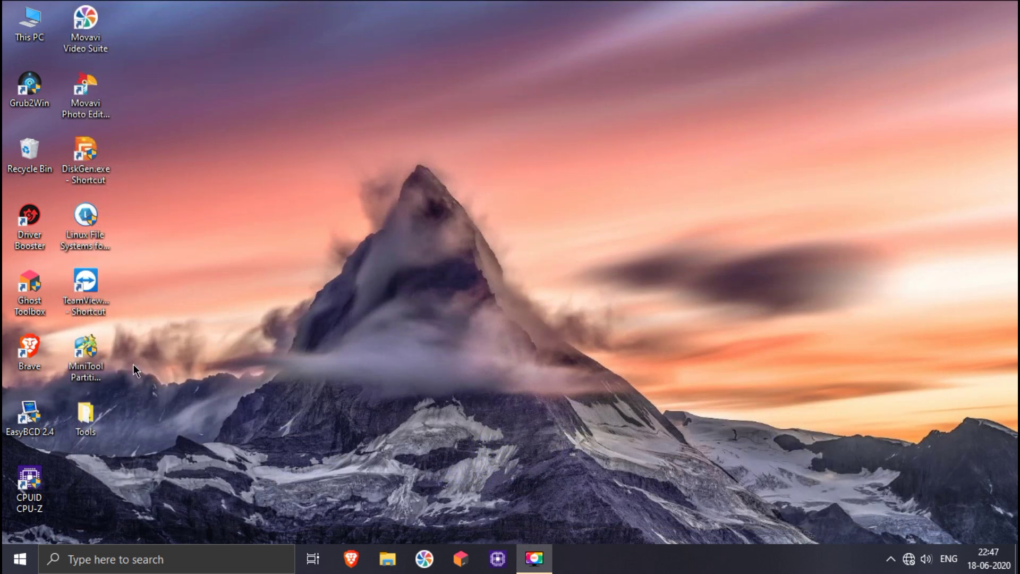
Open Linux File Systems for Windows by Paragon Software and mount the 31.25 GB ext4 volume.
double_click(77, 245)
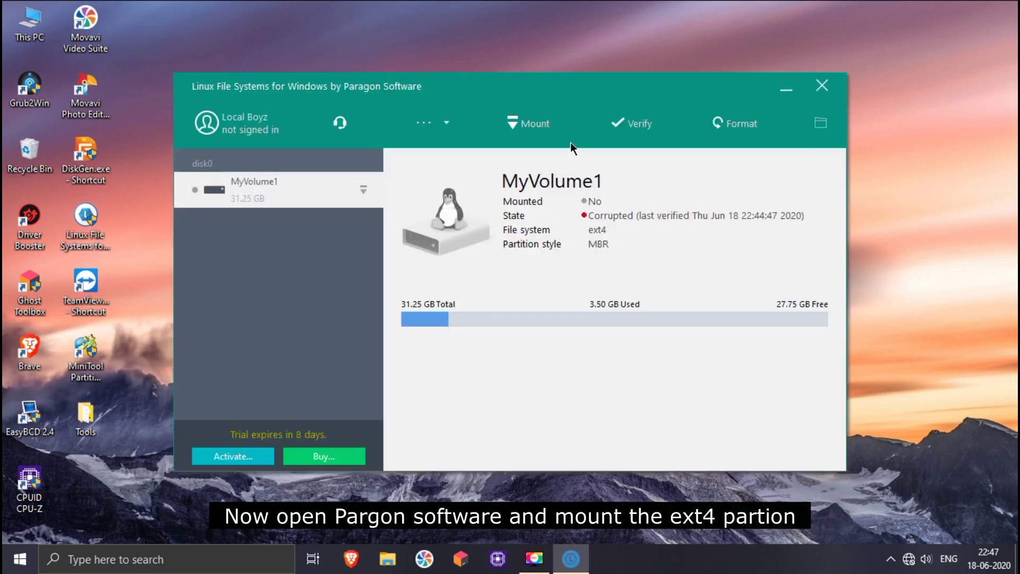
left_click(553, 125)
left_click(455, 290)
Unmount the ext4 volume and verify it with the check details shown.
left_click(639, 131)
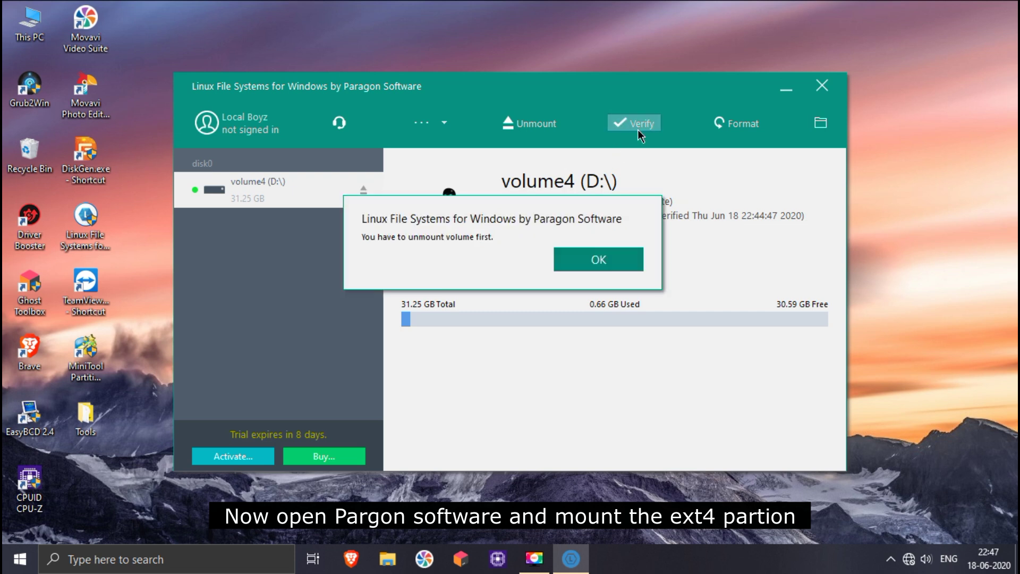
left_click(585, 260)
left_click(506, 122)
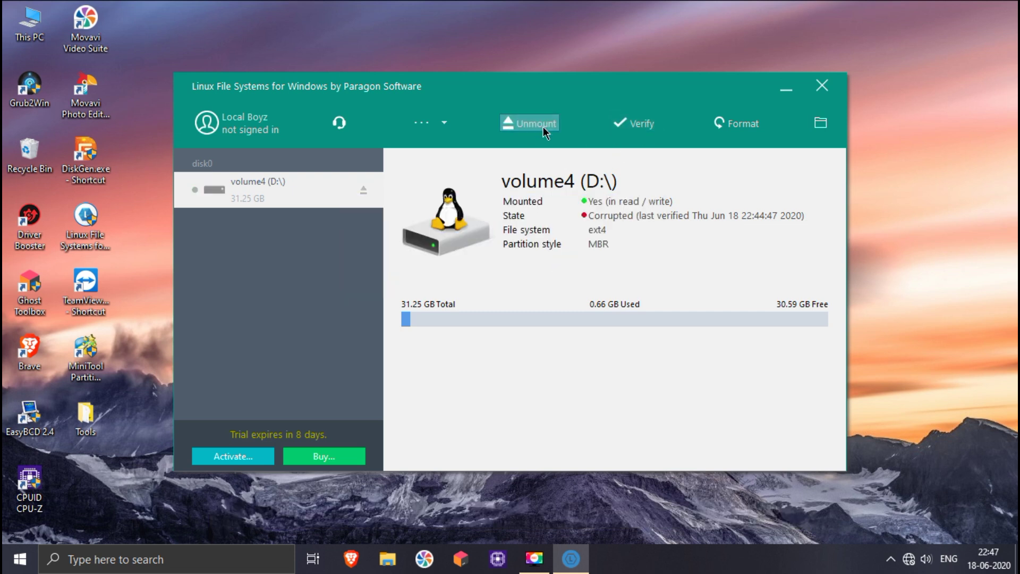
left_click(629, 119)
left_click(596, 257)
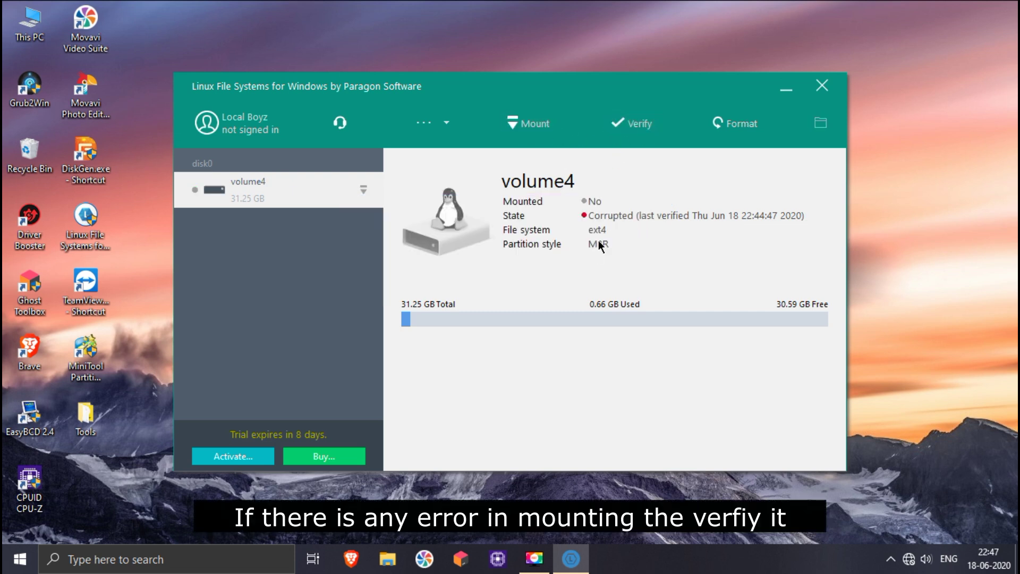
left_click(644, 130)
left_click(480, 339)
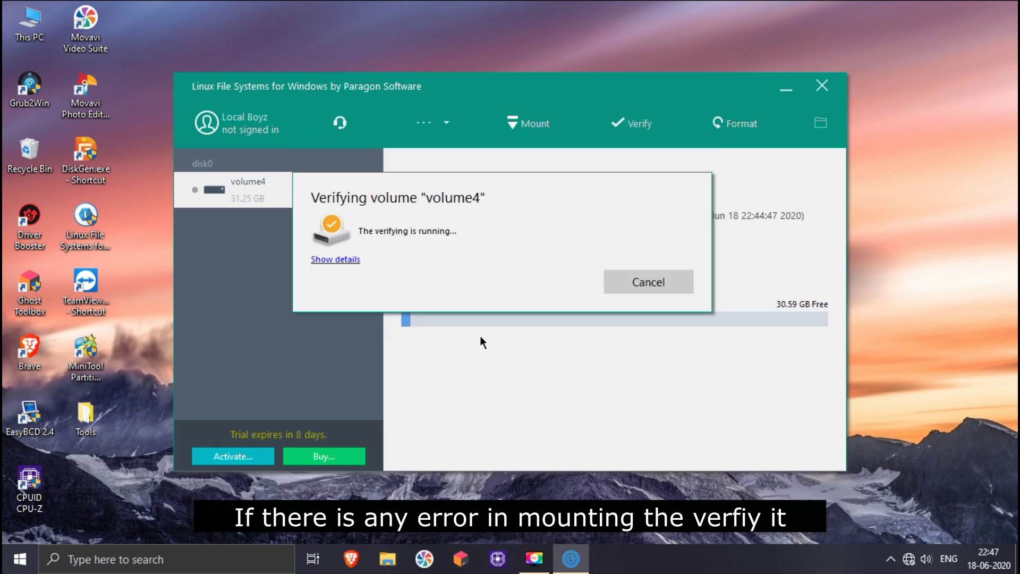
left_click(335, 259)
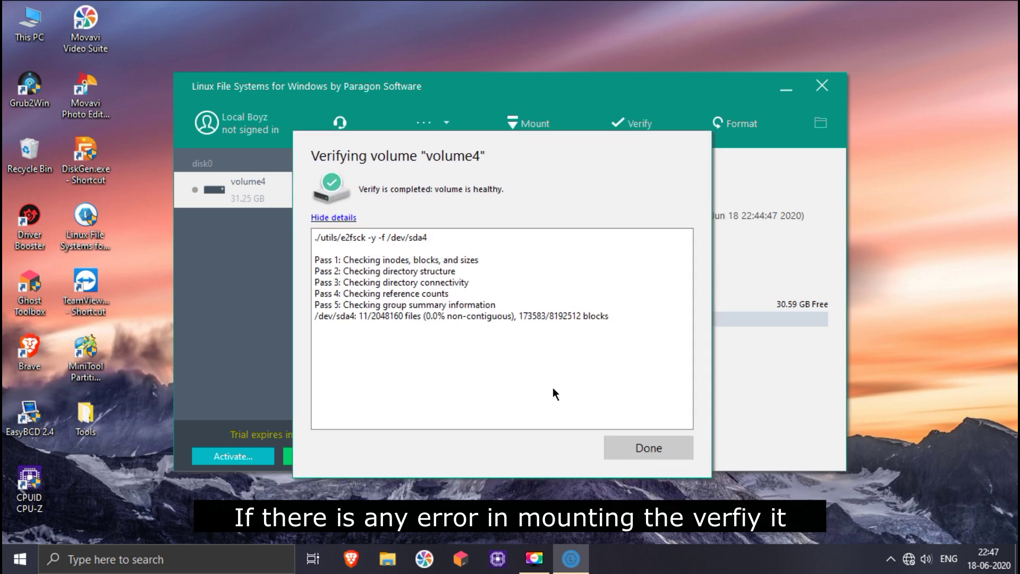
left_click(629, 448)
Mount the verified ext4 volume again and close the Paragon program.
left_click(537, 121)
left_click(489, 300)
left_click(822, 86)
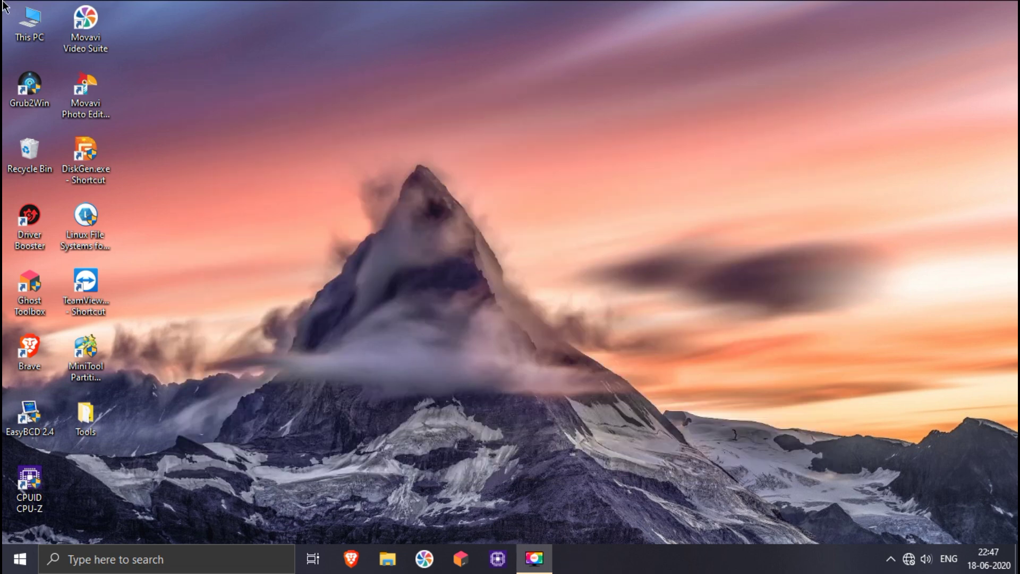
Refresh This PC in File Explorer, open Local Disk (D:), and snap its window to the right half of the screen.
double_click(18, 24)
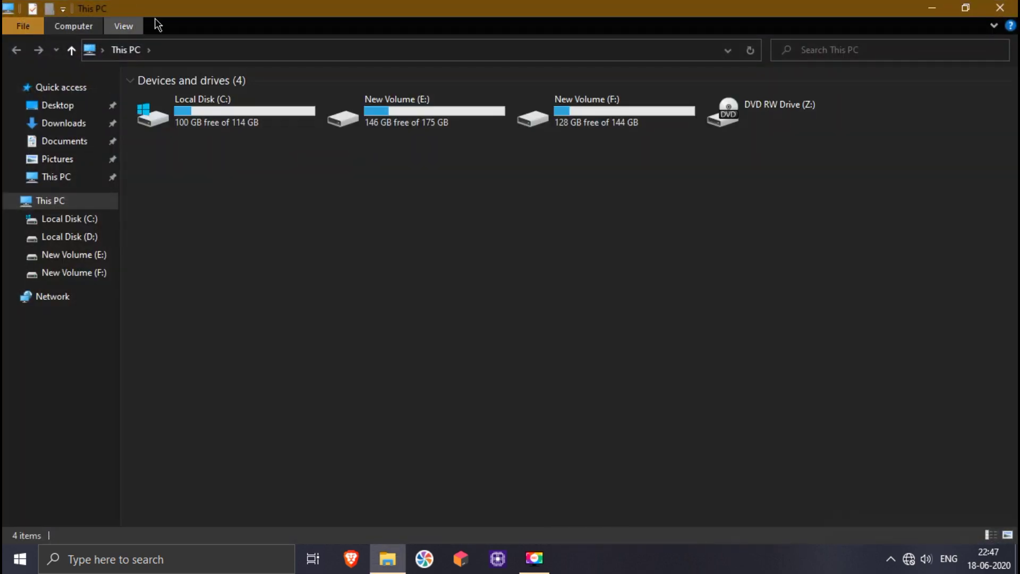
right_click(452, 218)
left_click(470, 287)
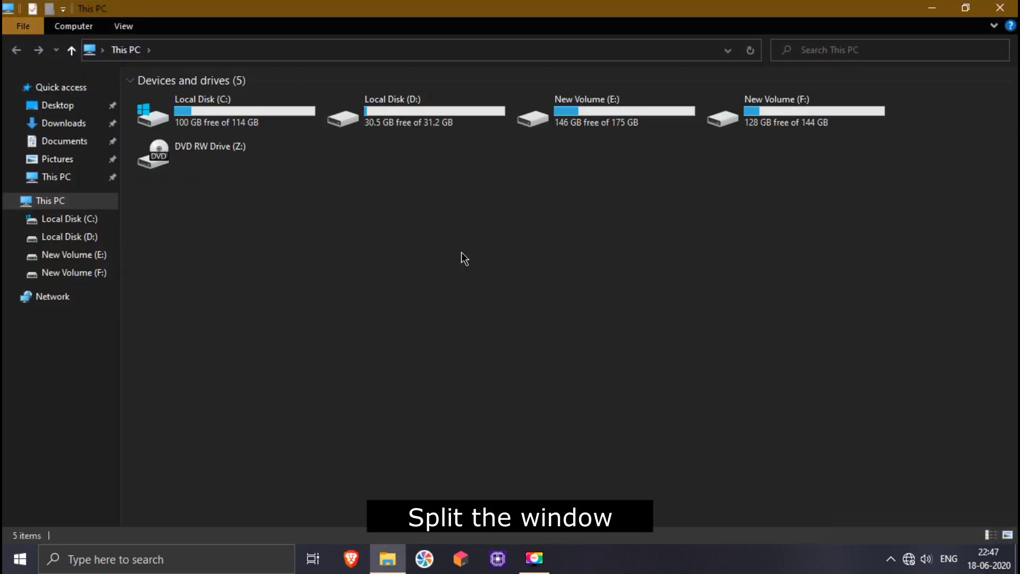
double_click(405, 100)
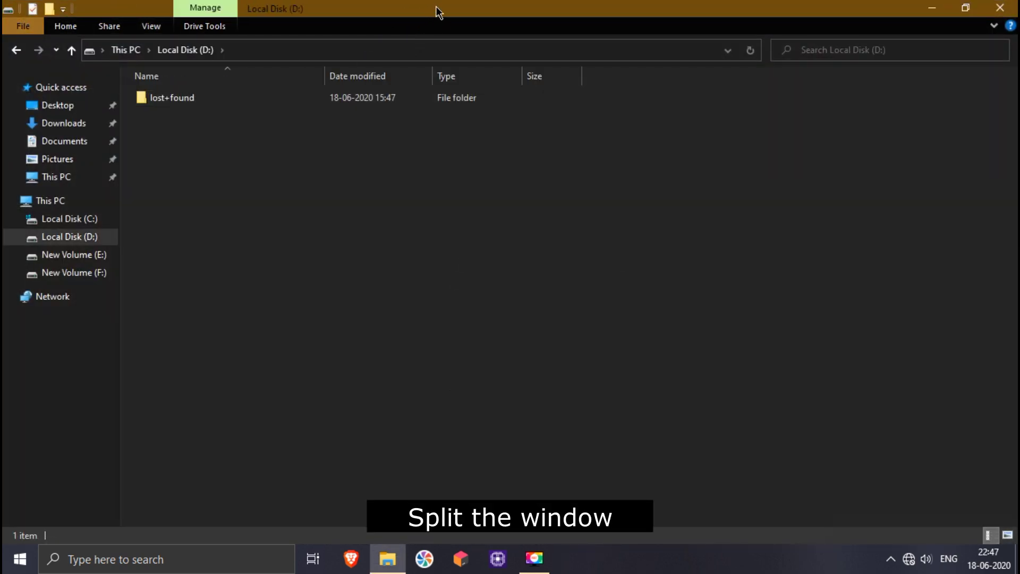
key("super+Right")
Open a second File Explorer window on the left half of the screen and go to the PhoenixOS MODS folder on New Volume (E:).
double_click(8, 36)
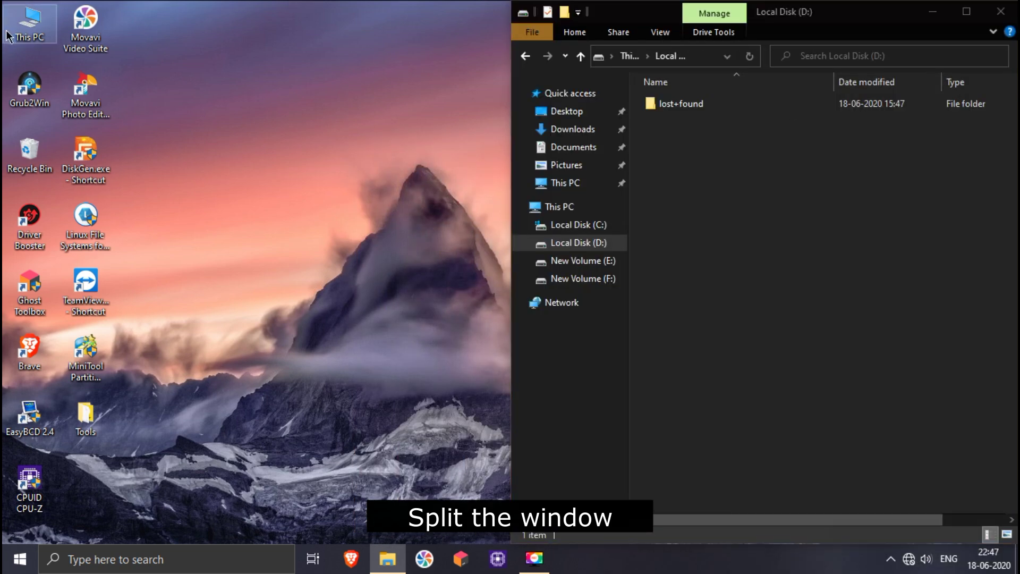
key("super+Left")
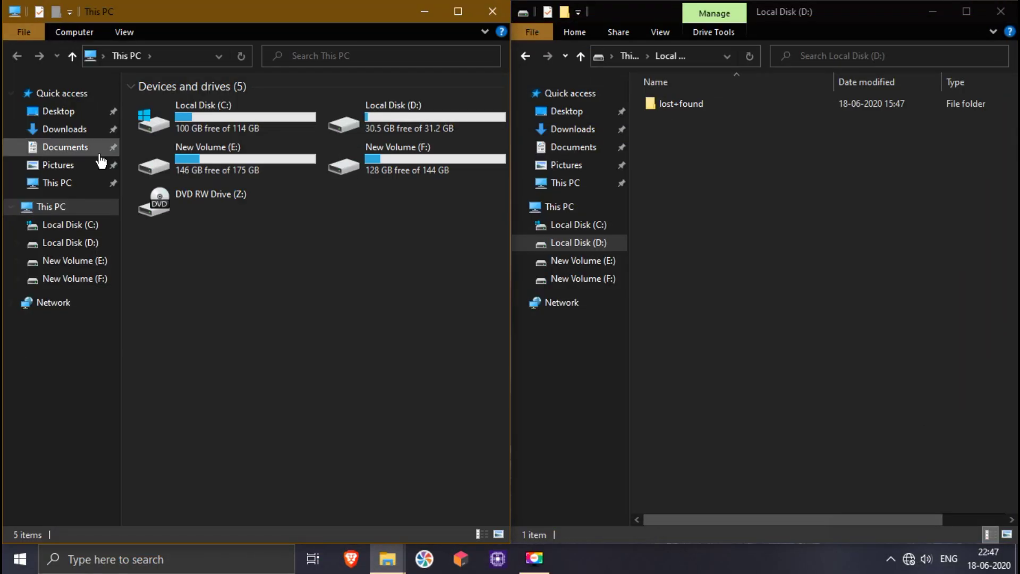
double_click(298, 165)
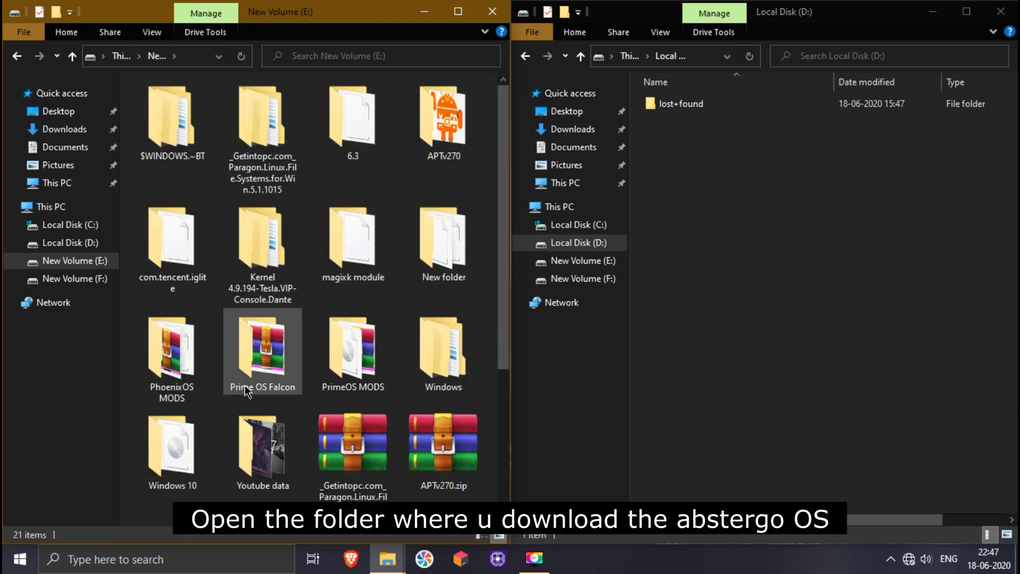
left_click(176, 387)
double_click(176, 387)
Run the Abstergo OS 1.0 self-extracting archive and extract it to E:\PhoenixOS MODS\.
left_click(348, 154)
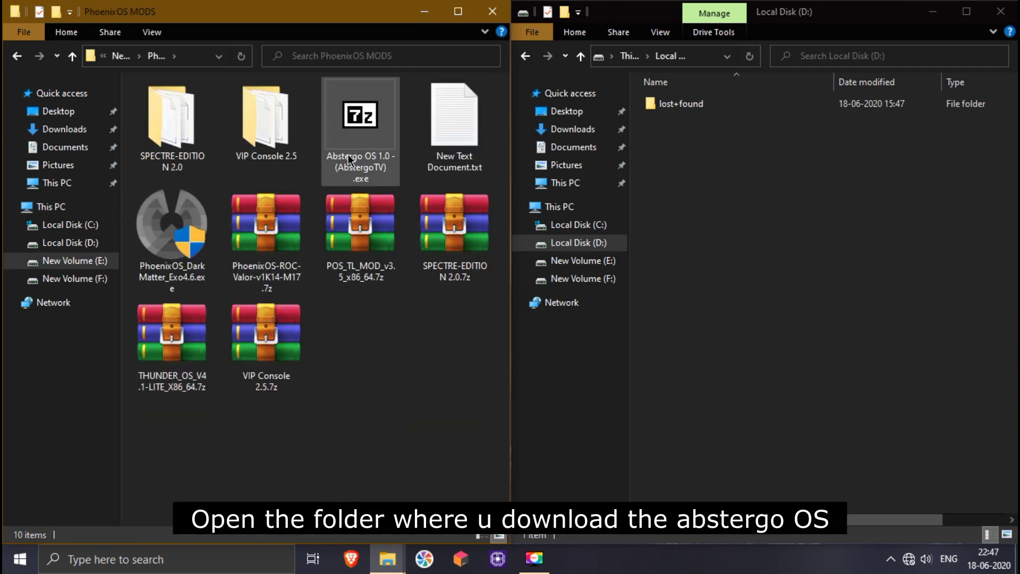
double_click(349, 154)
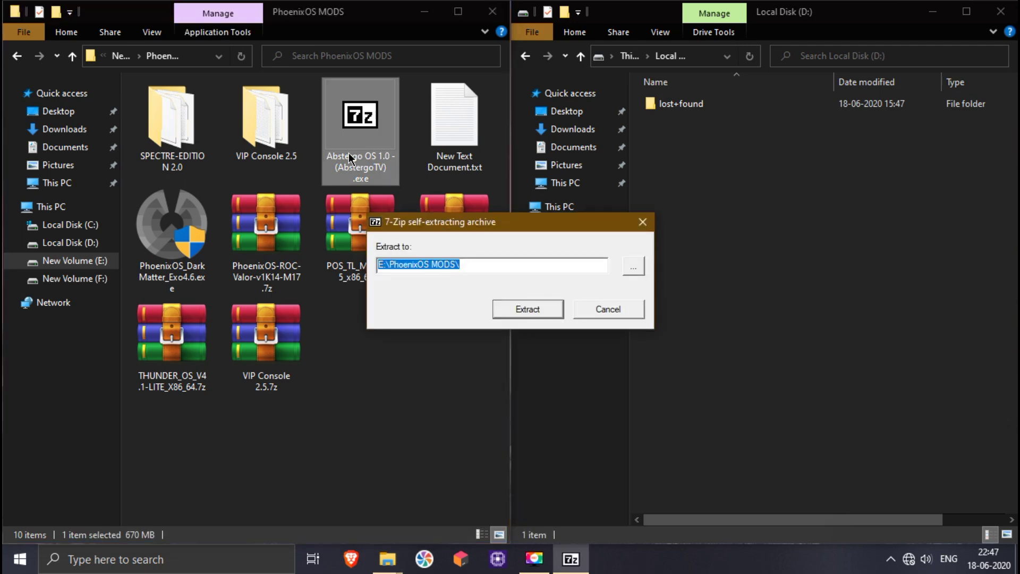
left_click(531, 309)
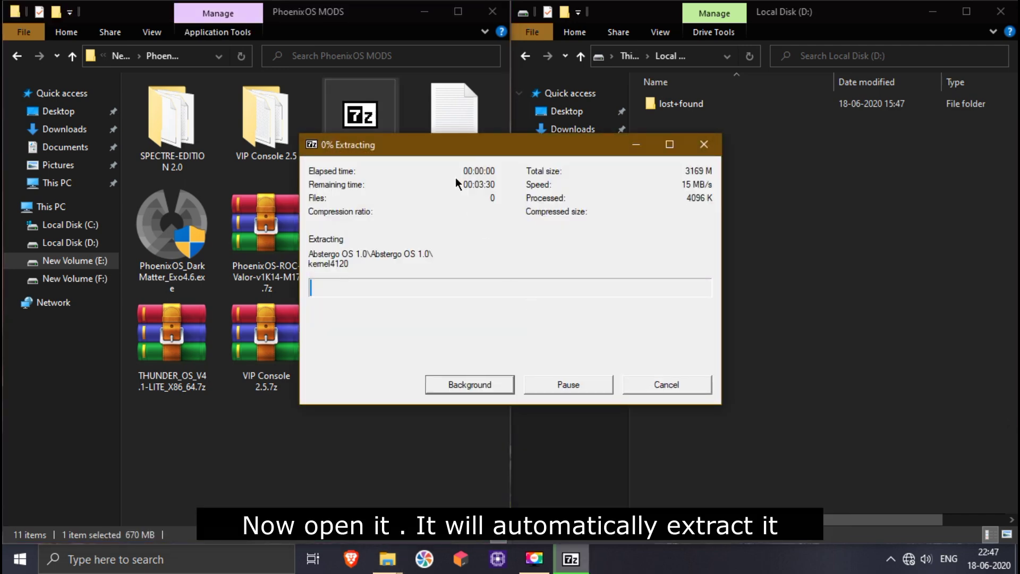
left_click_drag(451, 145, 419, 159)
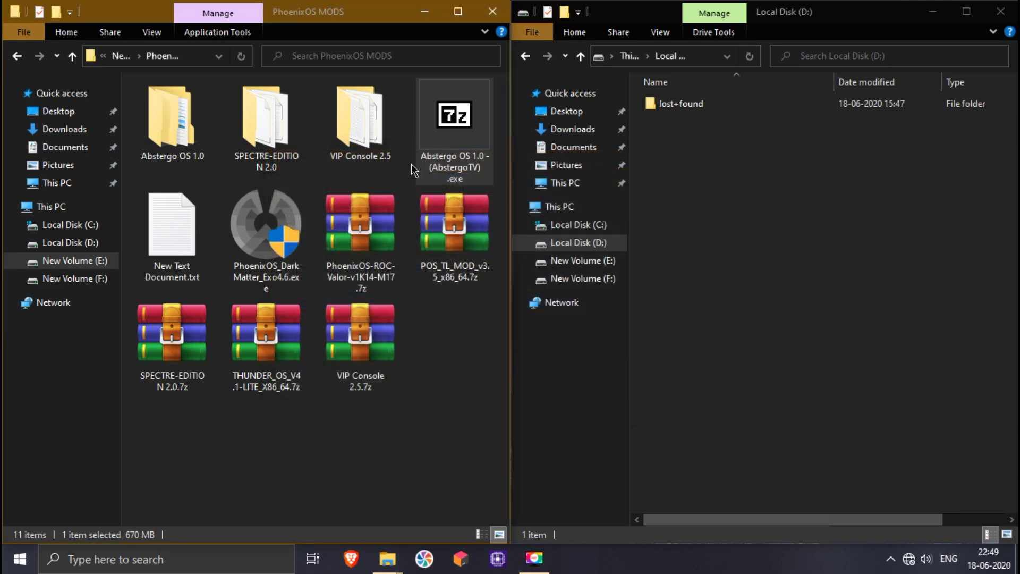
Open the extracted Abstergo OS 1.0 folder and refresh its contents.
left_click(181, 140)
double_click(180, 139)
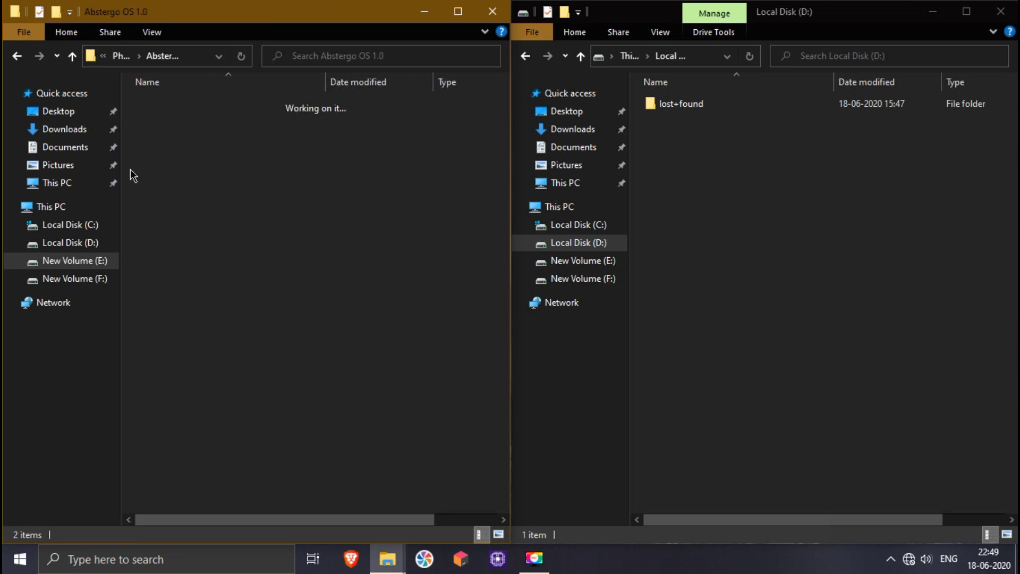
right_click(253, 234)
left_click(327, 302)
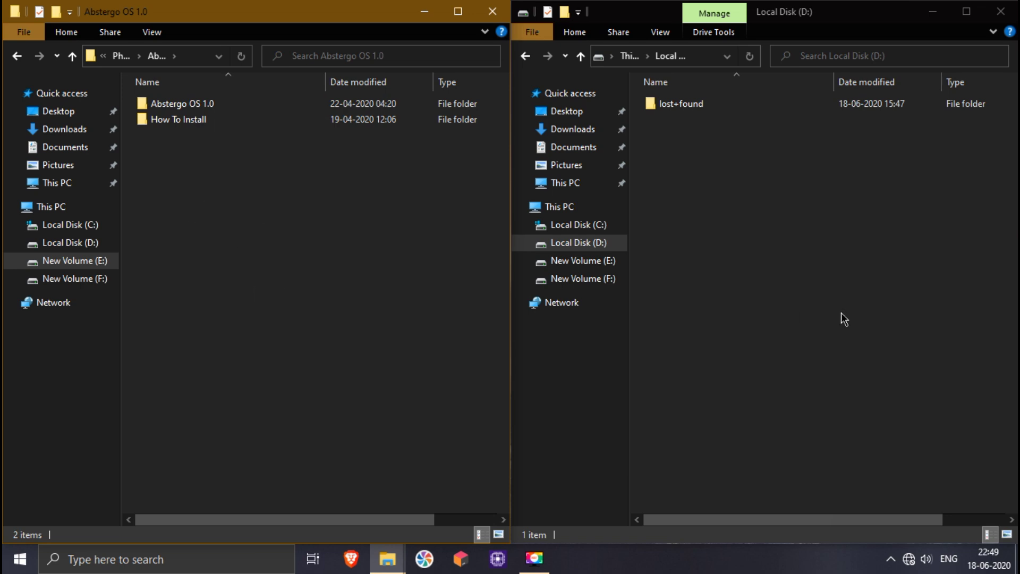
right_click(449, 296)
left_click(485, 355)
Create a folder named AbstergoOS on Local Disk (D:) and open the inner Abstergo OS 1.0 folder in the other window.
right_click(762, 318)
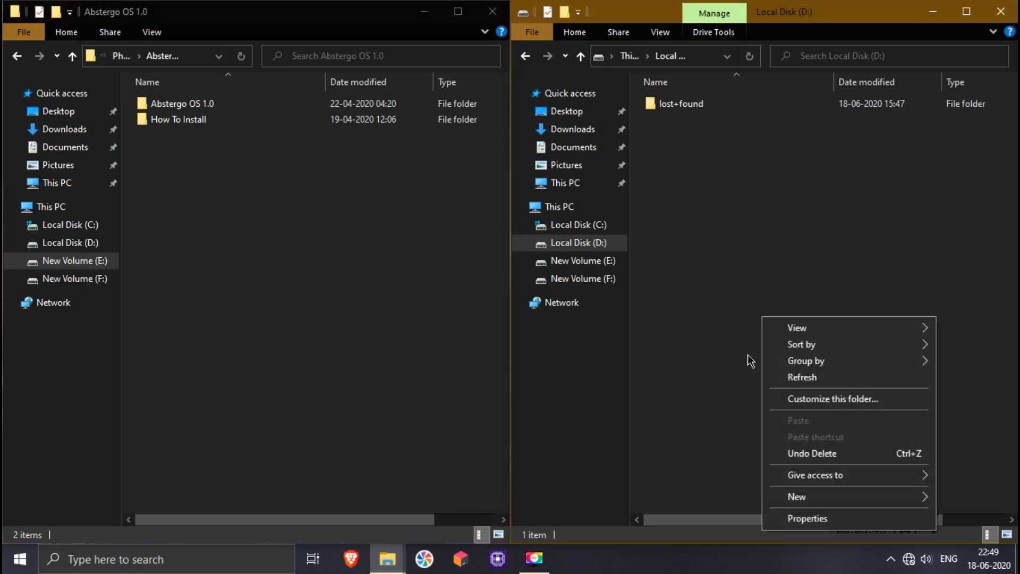
mouse_move(809, 496)
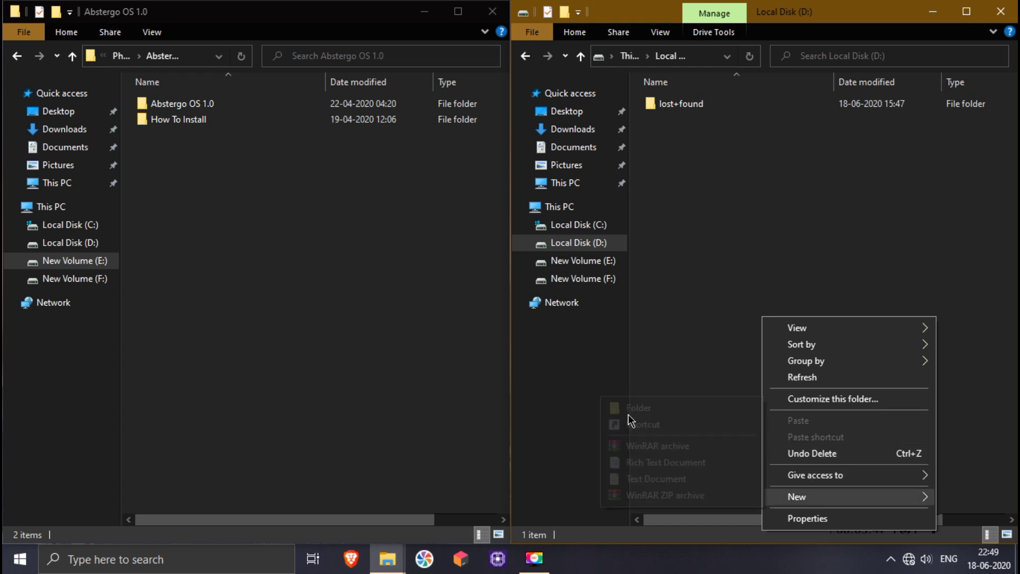
left_click(627, 413)
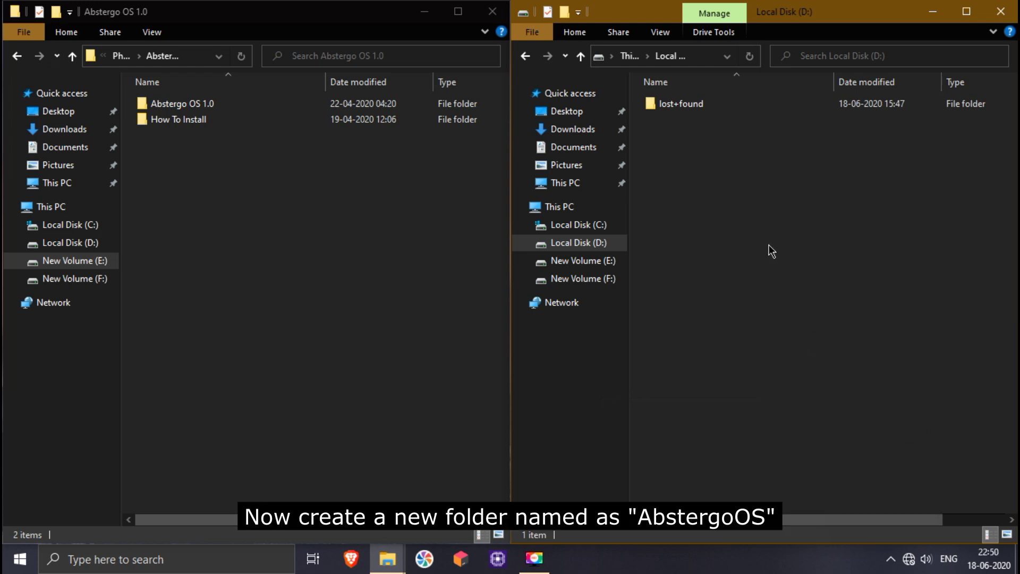
type("A")
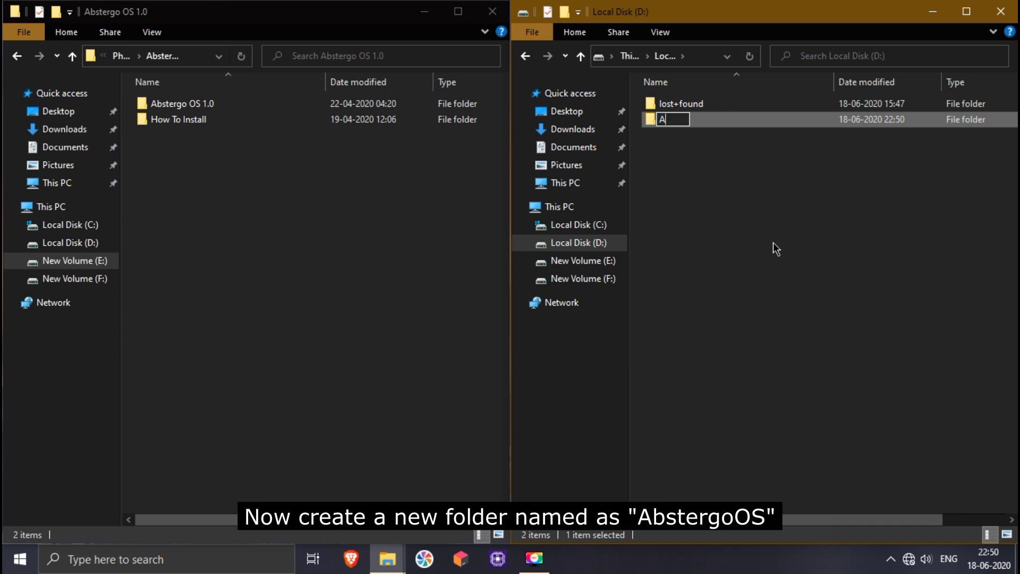
type("bstergoOS")
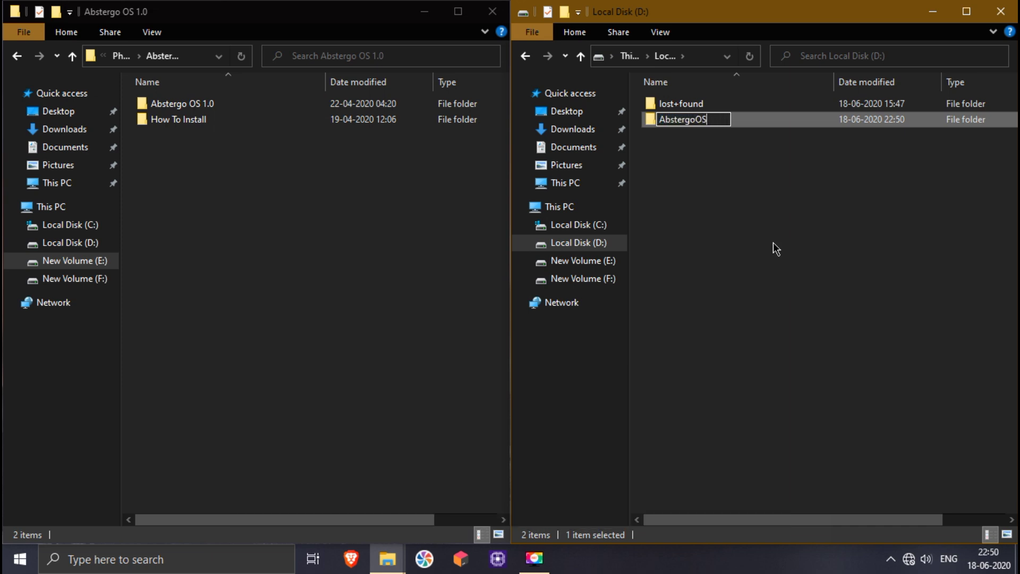
left_click(773, 243)
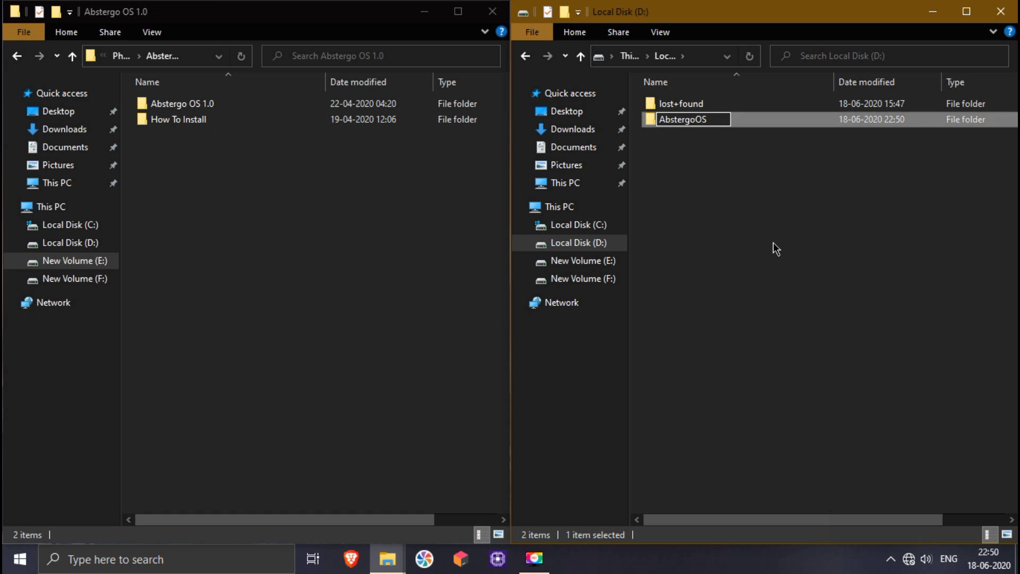
double_click(257, 103)
left_click_drag(167, 354, 168, 108)
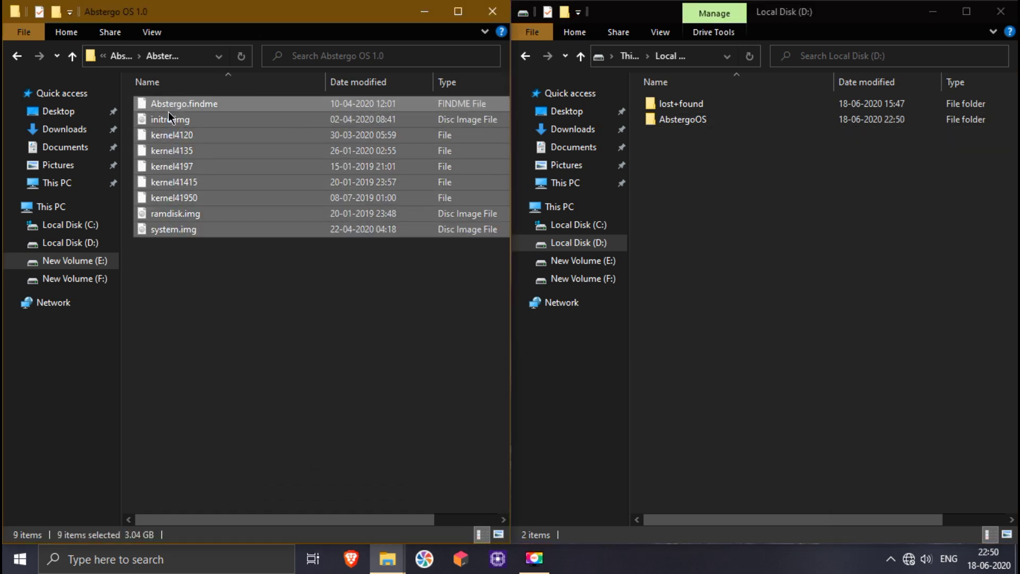
right_click(156, 137)
left_click(201, 341)
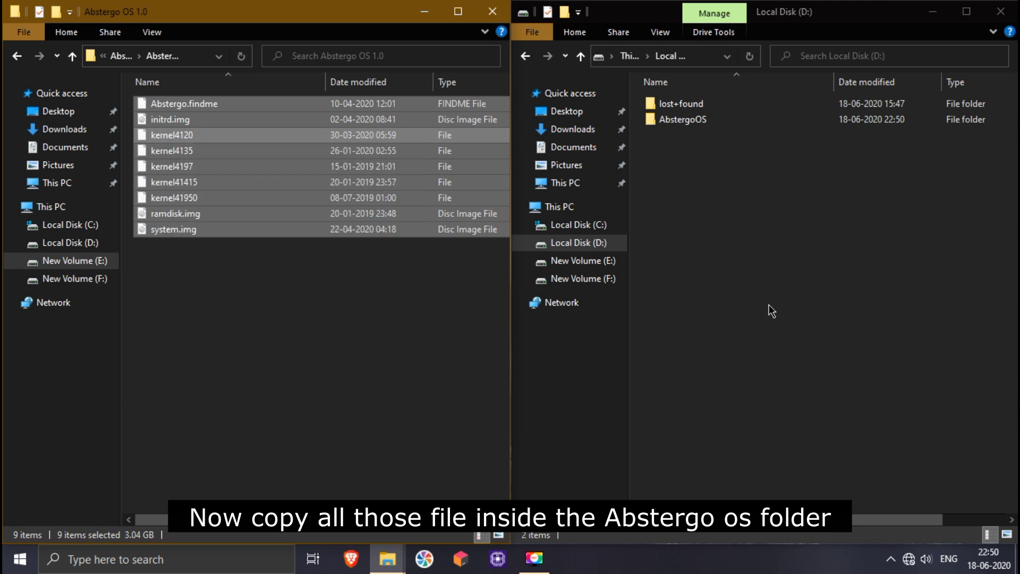
left_click(818, 296)
right_click(818, 295)
left_click(867, 394)
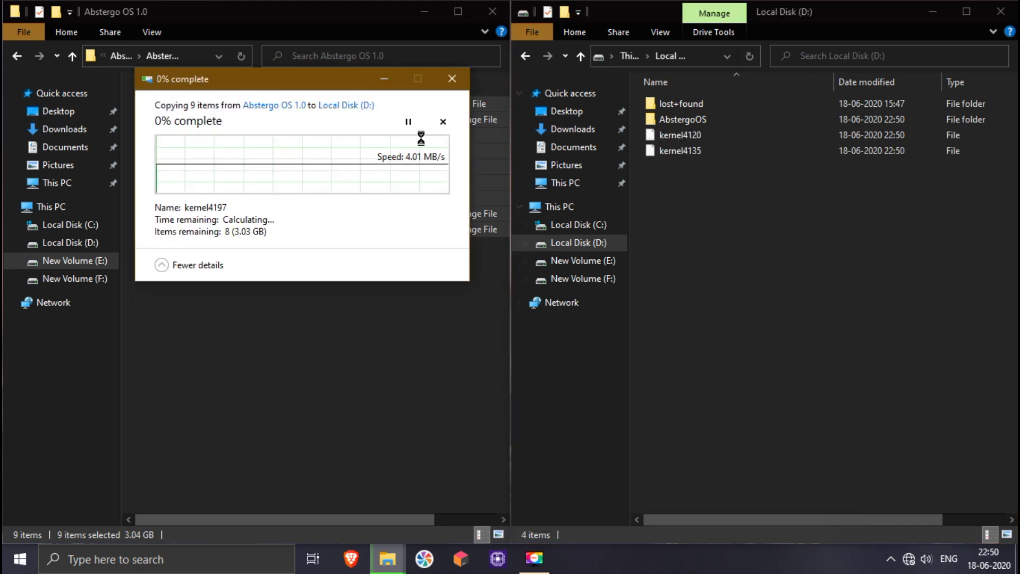
left_click(451, 79)
left_click_drag(745, 292, 687, 139)
key("shift+Delete")
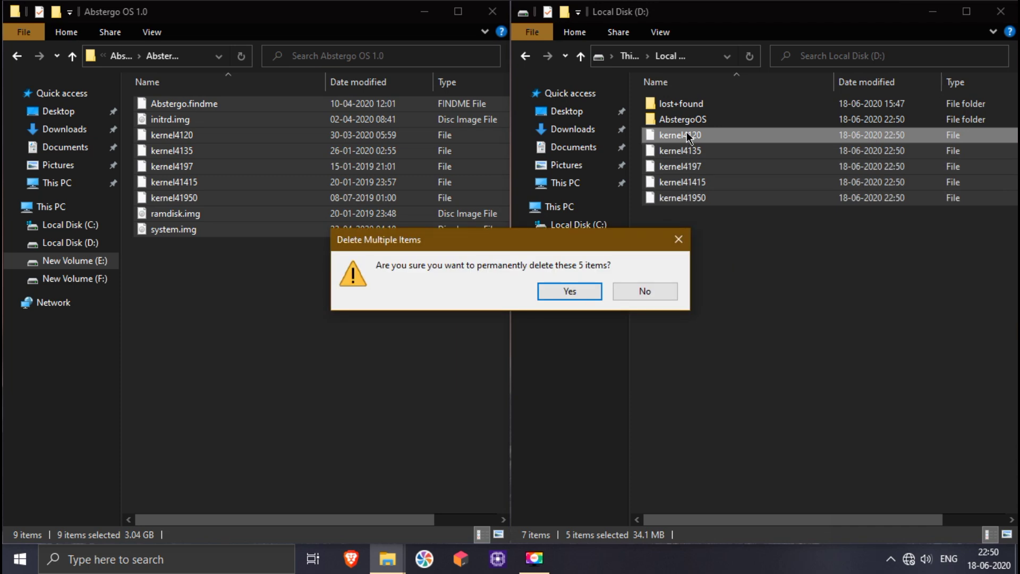
key("Return")
Copy all files from the Abstergo OS 1.0 folder into the AbstergoOS folder on Local Disk (D:).
double_click(682, 119)
left_click_drag(228, 308, 224, 93)
left_click_drag(186, 171, 780, 212)
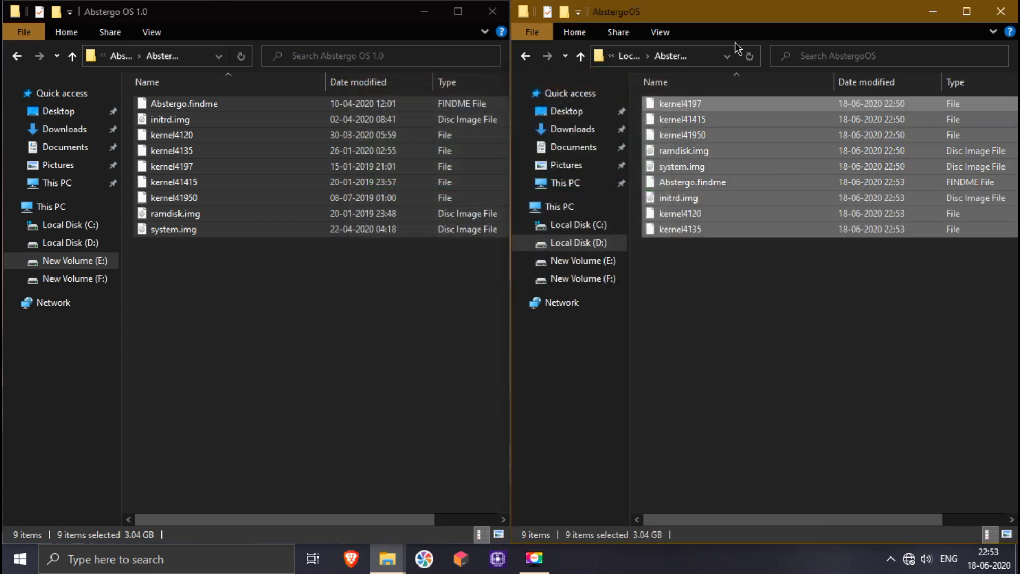
Go to the Grub2Win folder inside How To Install and open Grub Code by GhostFace.txt.
left_click(16, 57)
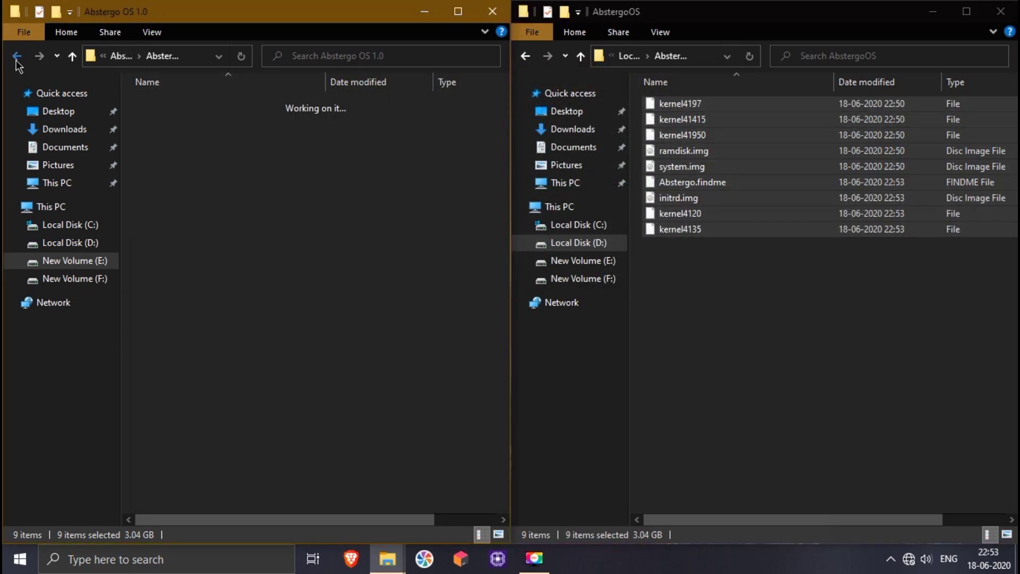
double_click(171, 122)
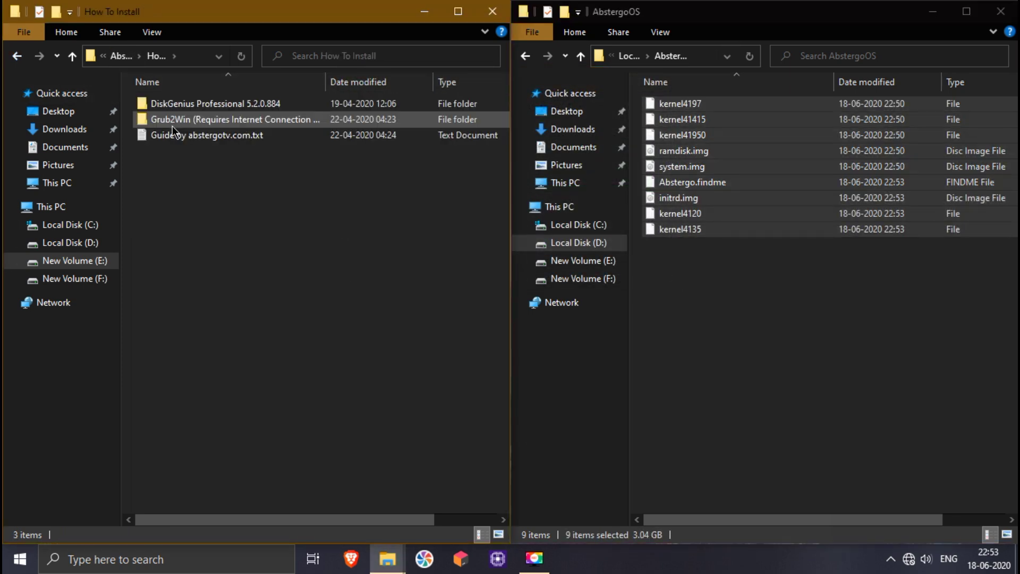
left_click(171, 137)
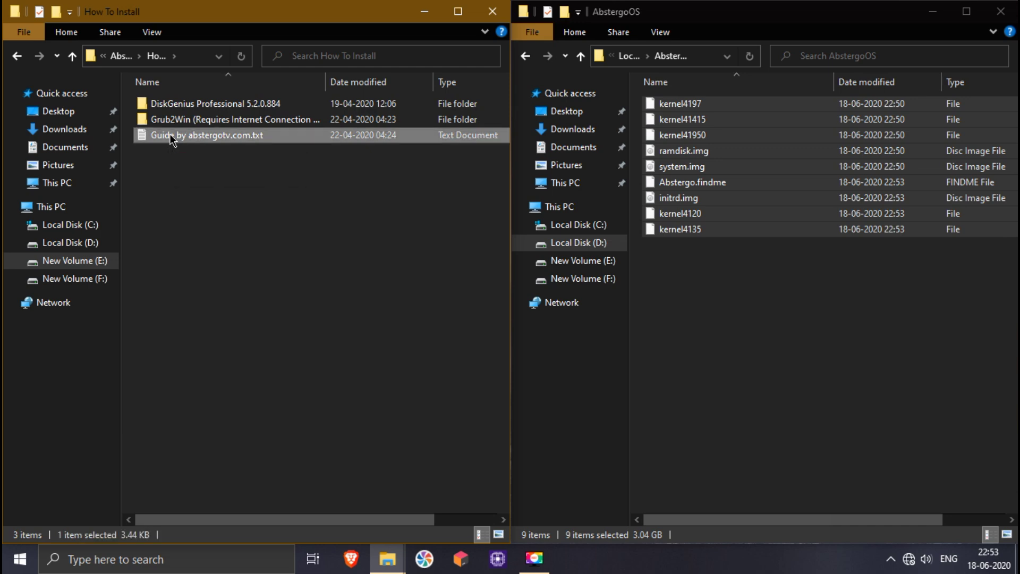
double_click(169, 125)
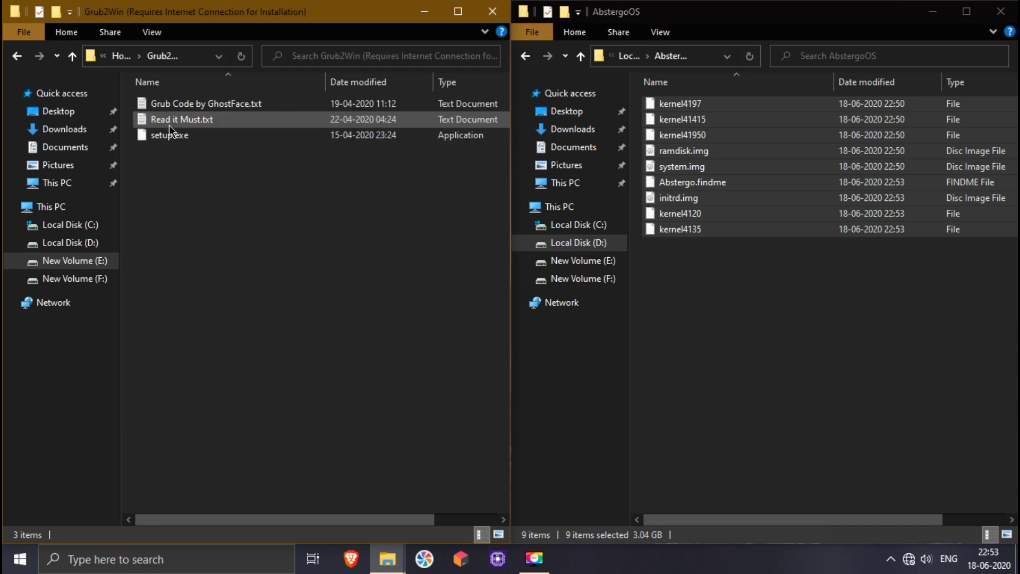
left_click(177, 108)
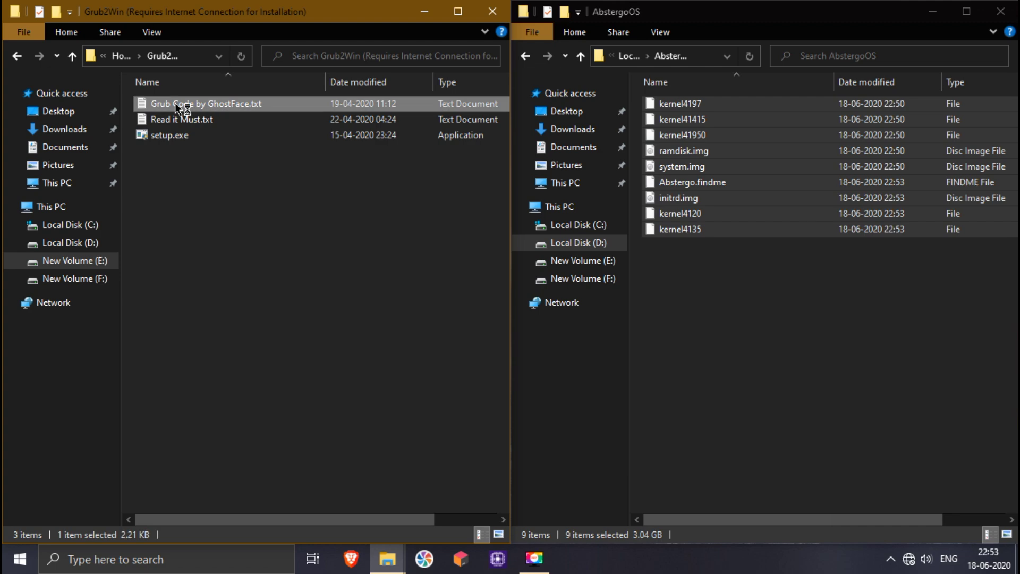
double_click(177, 105)
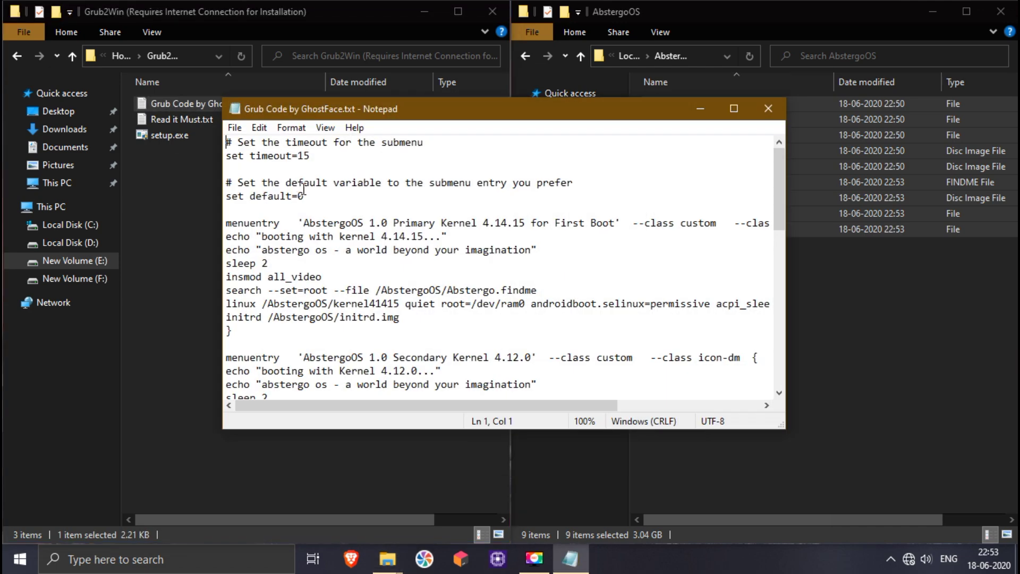
Copy the entire GRUB code from the text file, and close the Grub2Win folder window and Notepad.
right_click(338, 261)
left_click(382, 363)
right_click(377, 139)
left_click(419, 186)
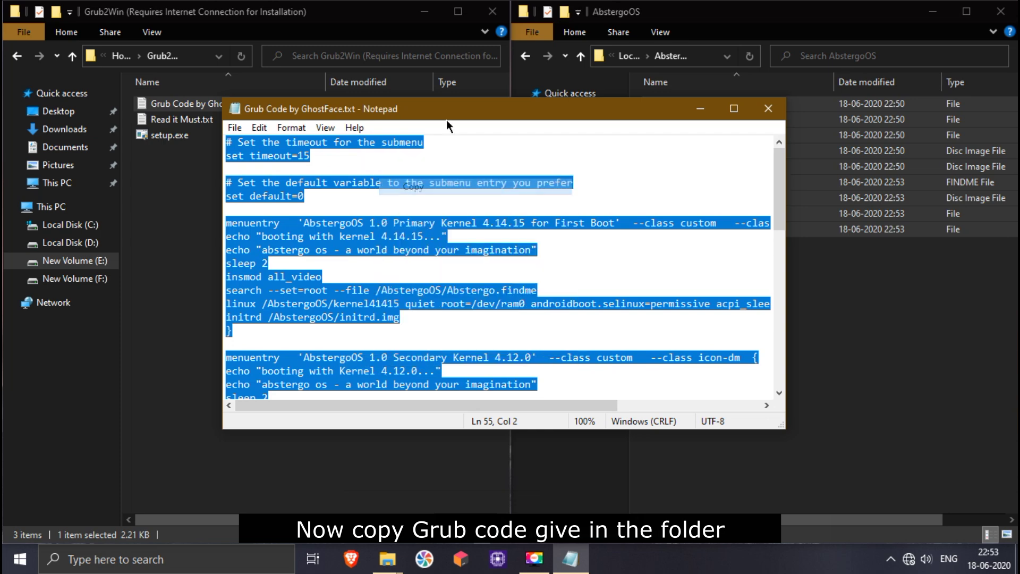
left_click(493, 11)
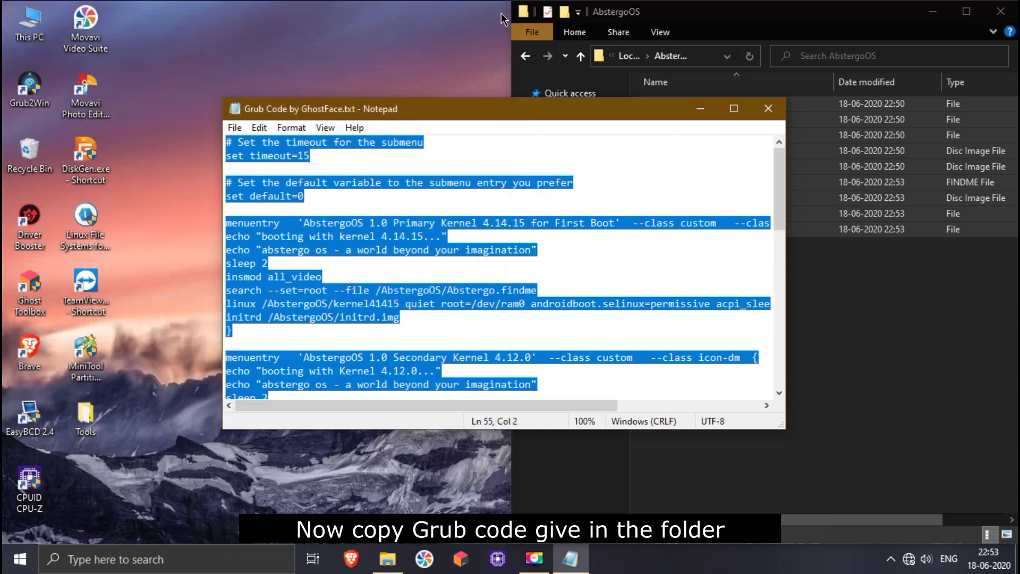
left_click(768, 109)
Unsnap the AbstergoOS window, reopen the folder from Local Disk (D:), and create a folder named data inside it.
left_click_drag(735, 16, 280, 70)
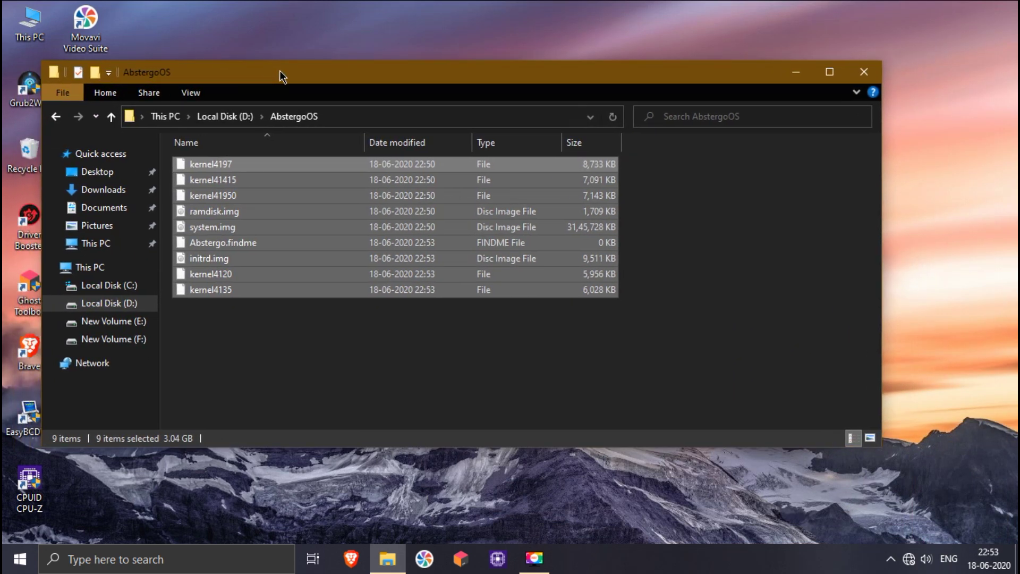
left_click(56, 116)
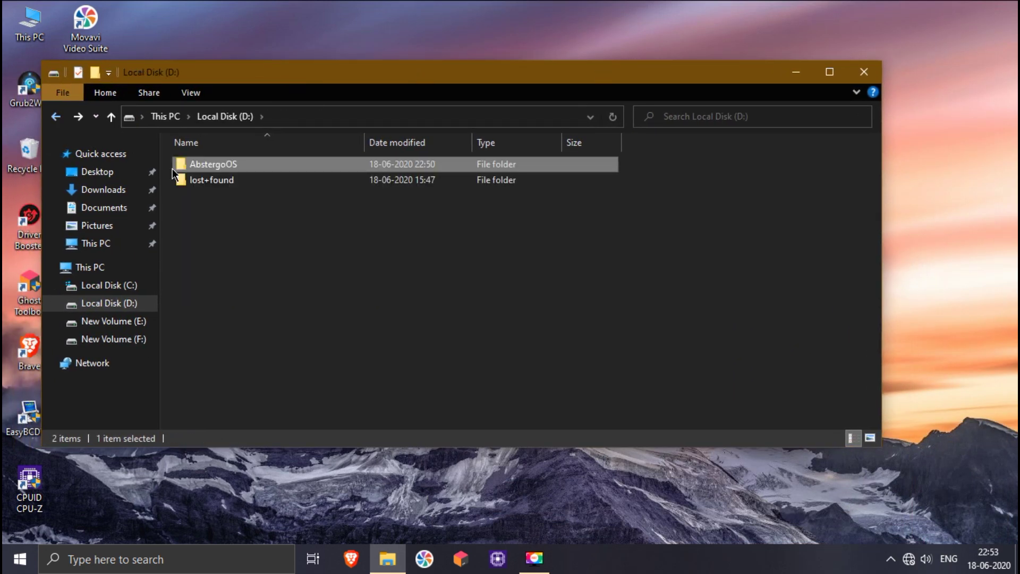
double_click(191, 164)
right_click(242, 369)
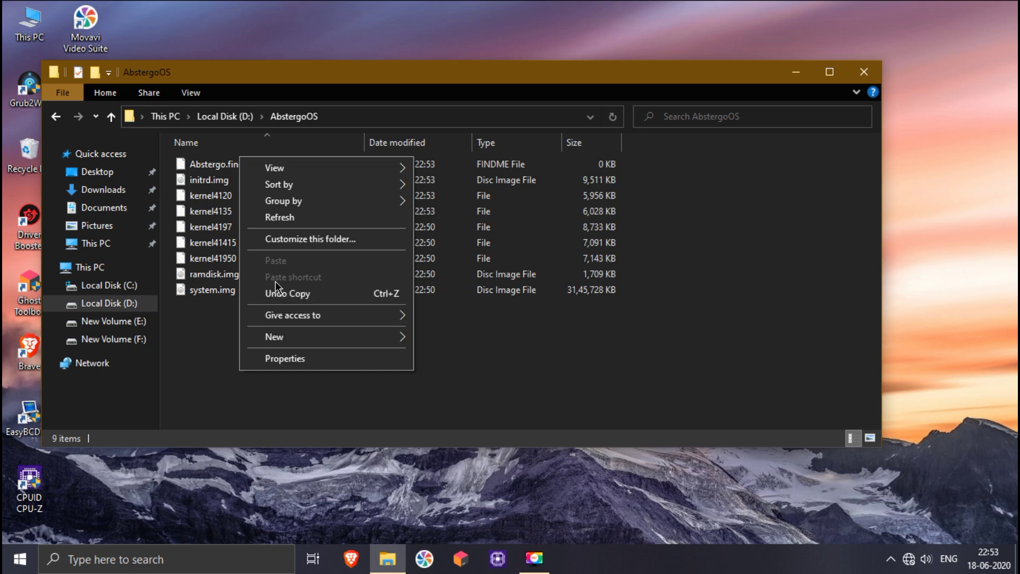
mouse_move(291, 338)
left_click(425, 339)
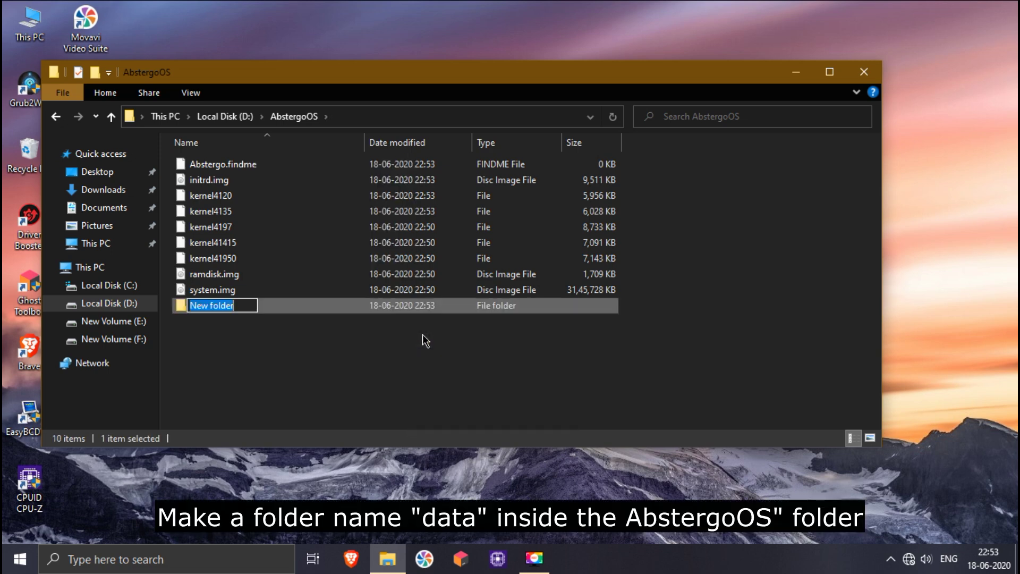
type("data")
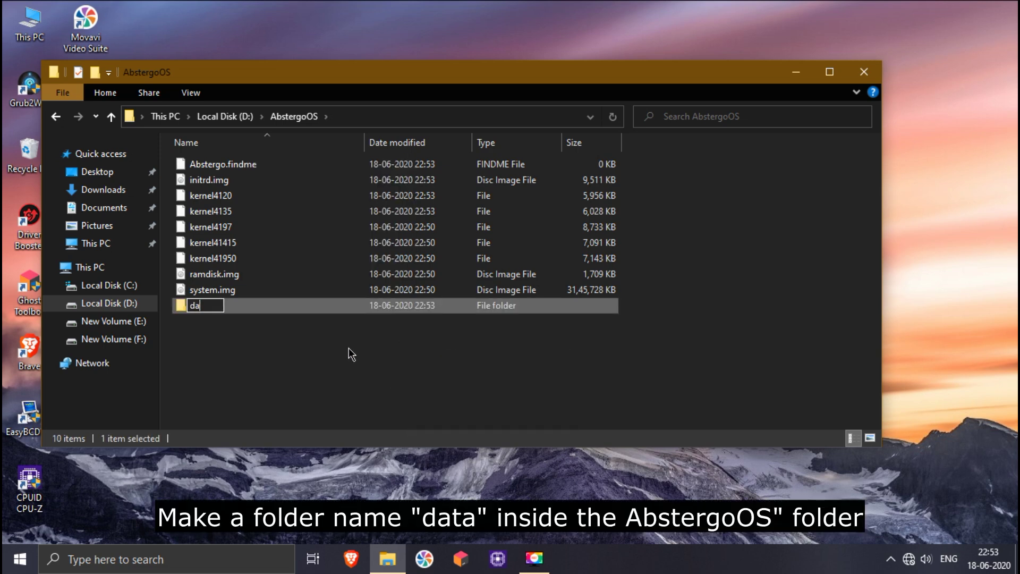
key("Return")
Refresh the AbstergoOS folder and close its window.
left_click(349, 351)
right_click(349, 351)
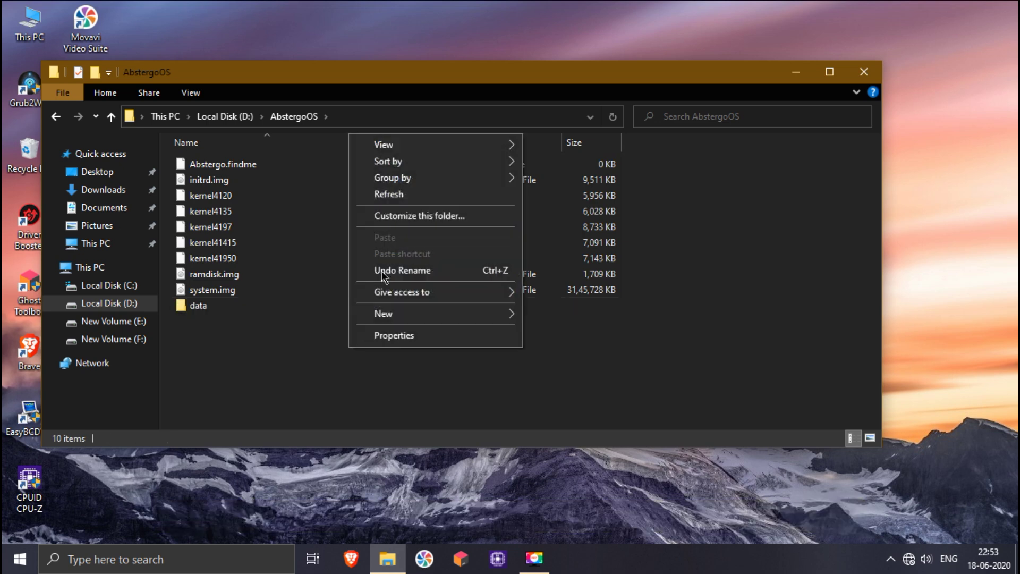
left_click(401, 195)
left_click(866, 76)
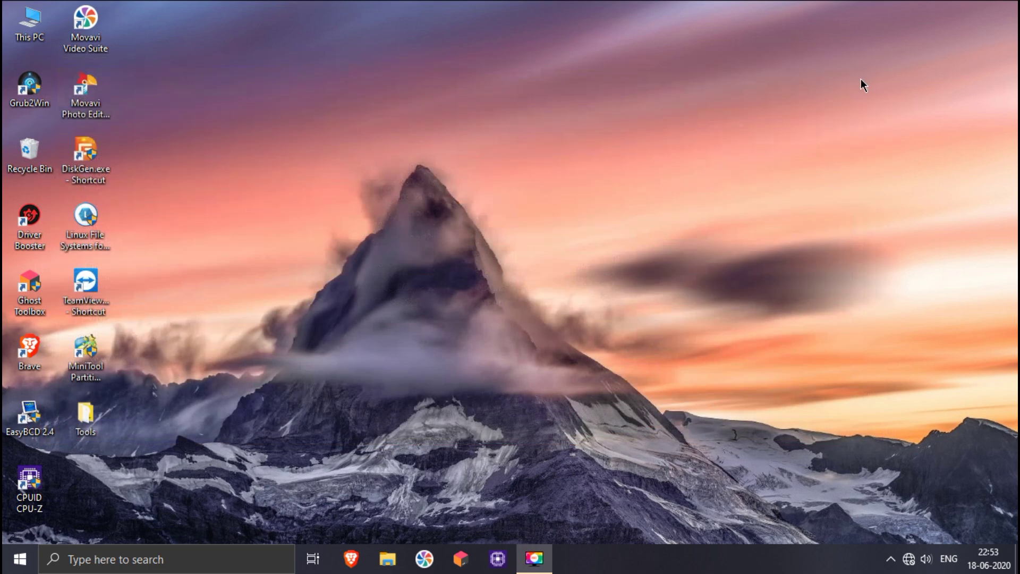
Launch Grub2Win, open its boot menu configuration, and delete the PrimeOS Beast entry.
double_click(29, 86)
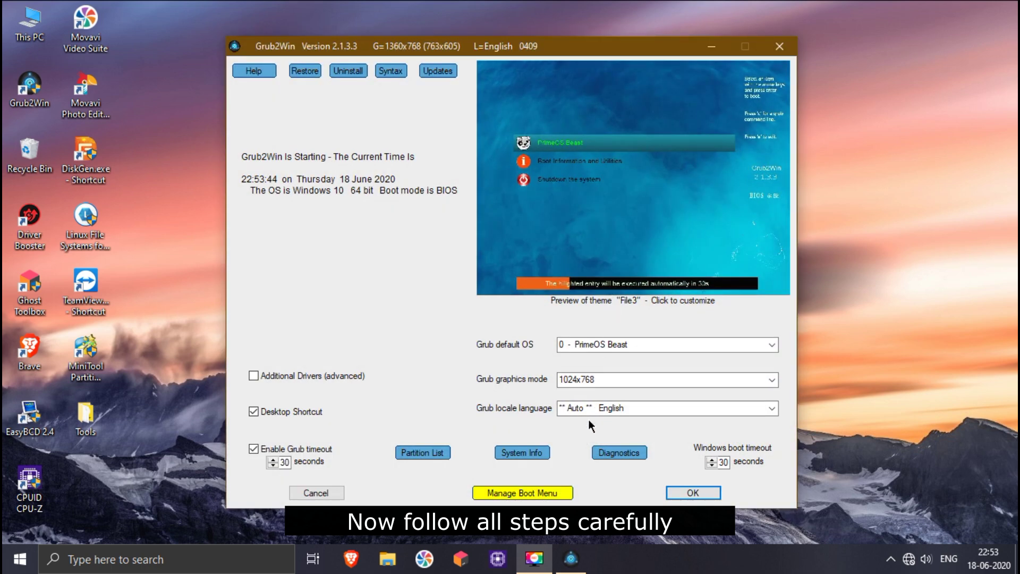
left_click(571, 491)
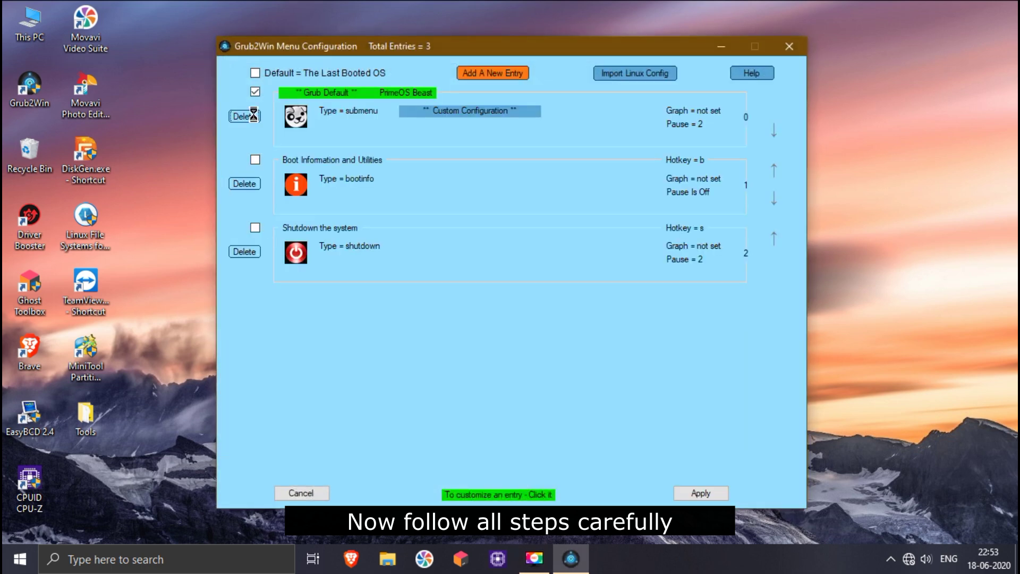
left_click(255, 117)
left_click(540, 330)
Add a new boot menu entry and set its type to submenu.
left_click(483, 81)
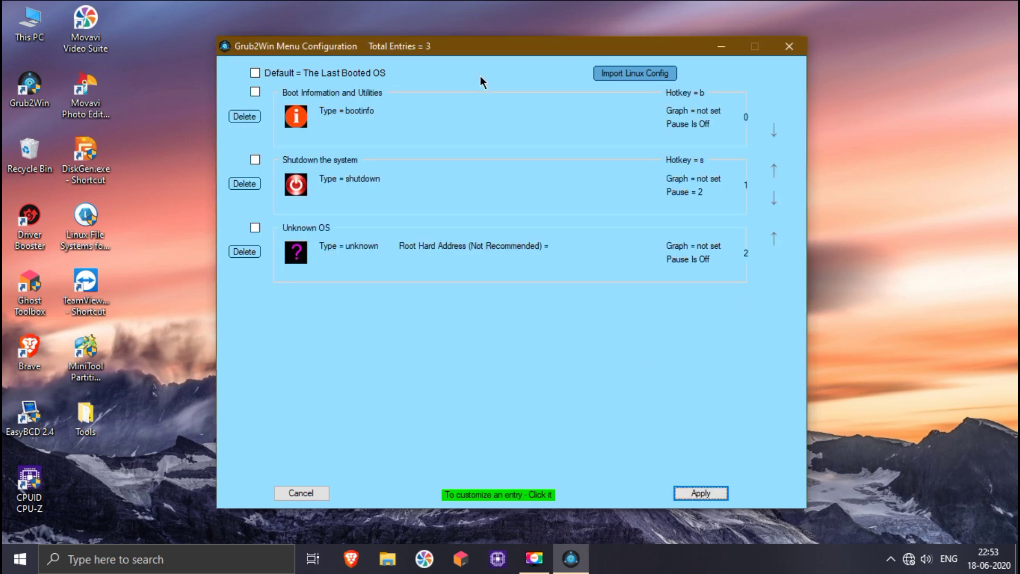
left_click(367, 149)
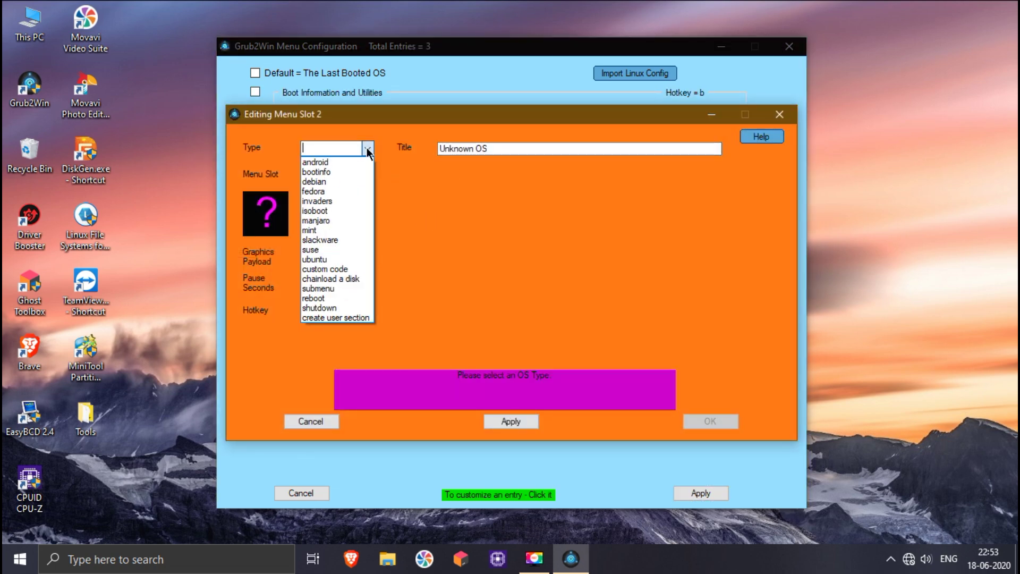
left_click(351, 290)
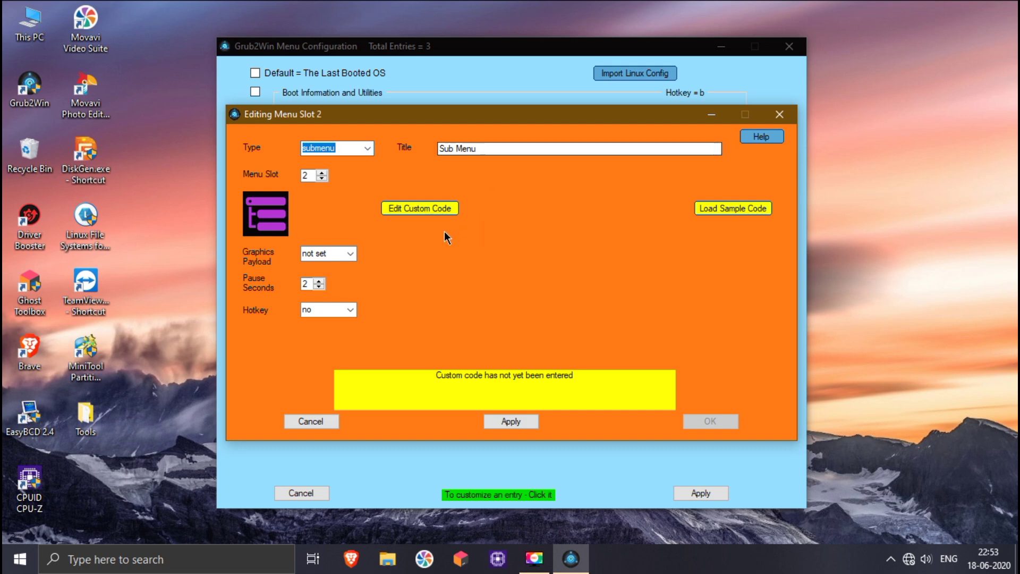
Paste the copied GRUB code as the new entry's custom code, save and close it, and dismiss the syntax check.
left_click(436, 212)
right_click(435, 225)
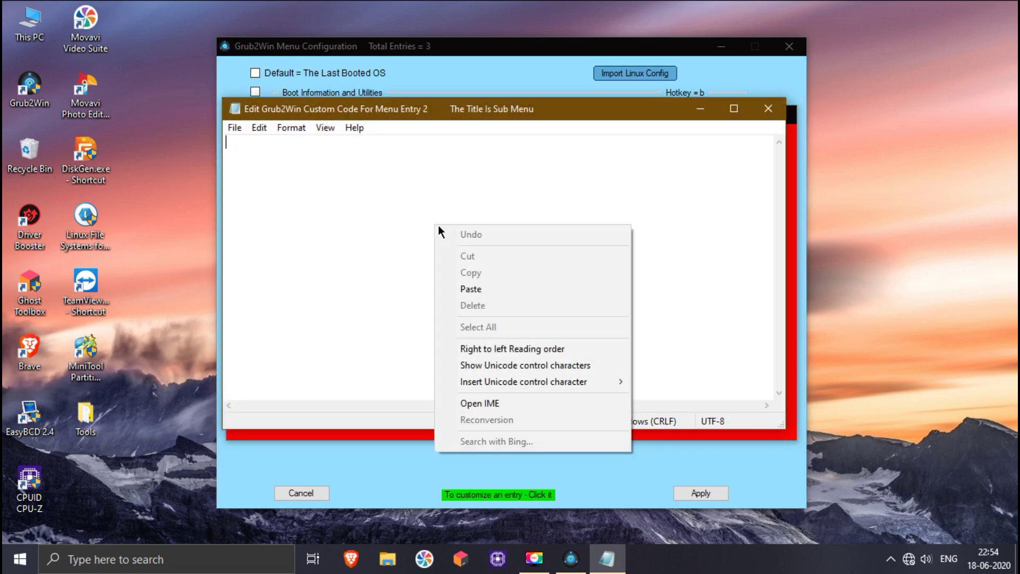
left_click(471, 289)
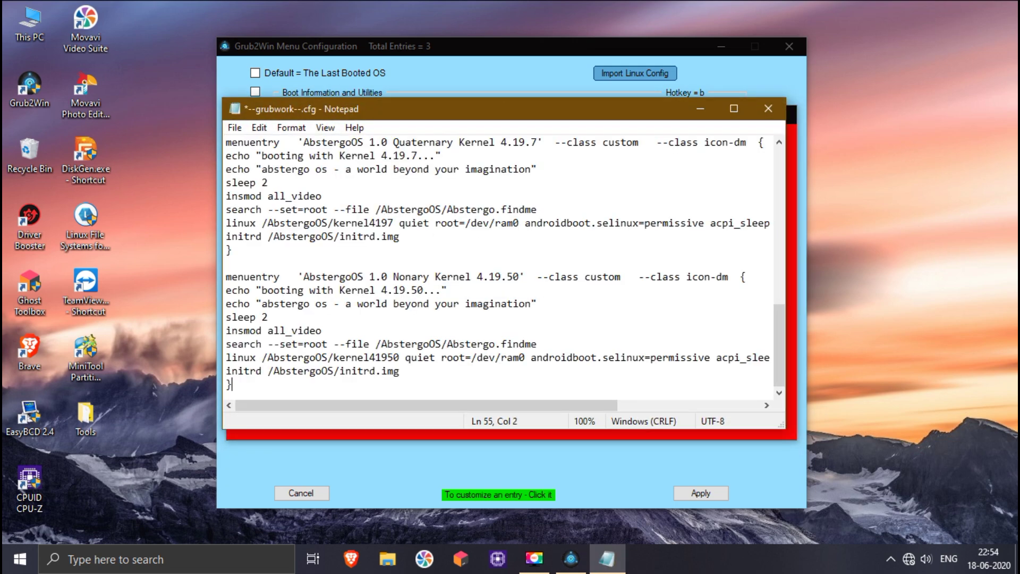
key("ctrl+s")
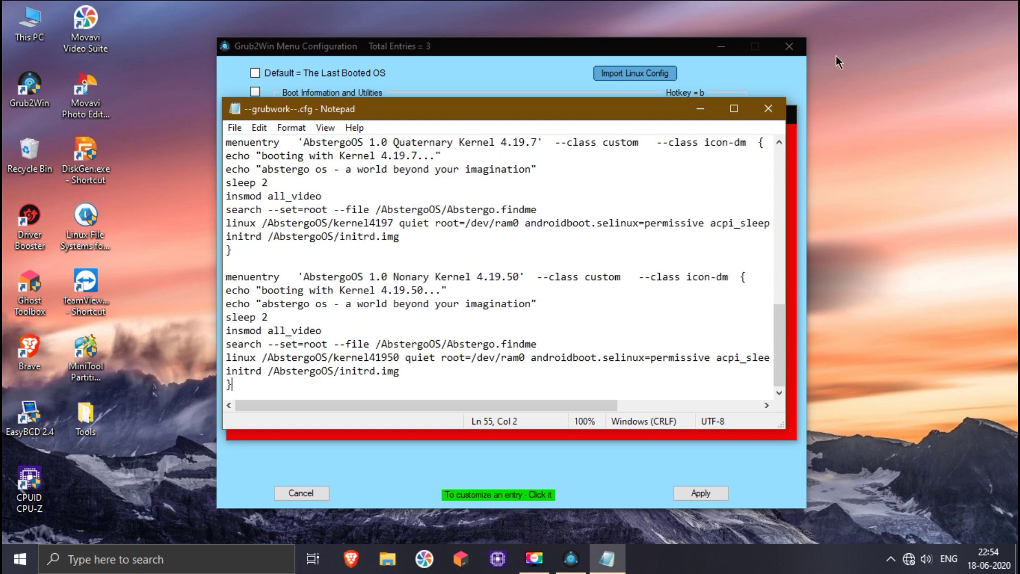
left_click(775, 108)
left_click(673, 365)
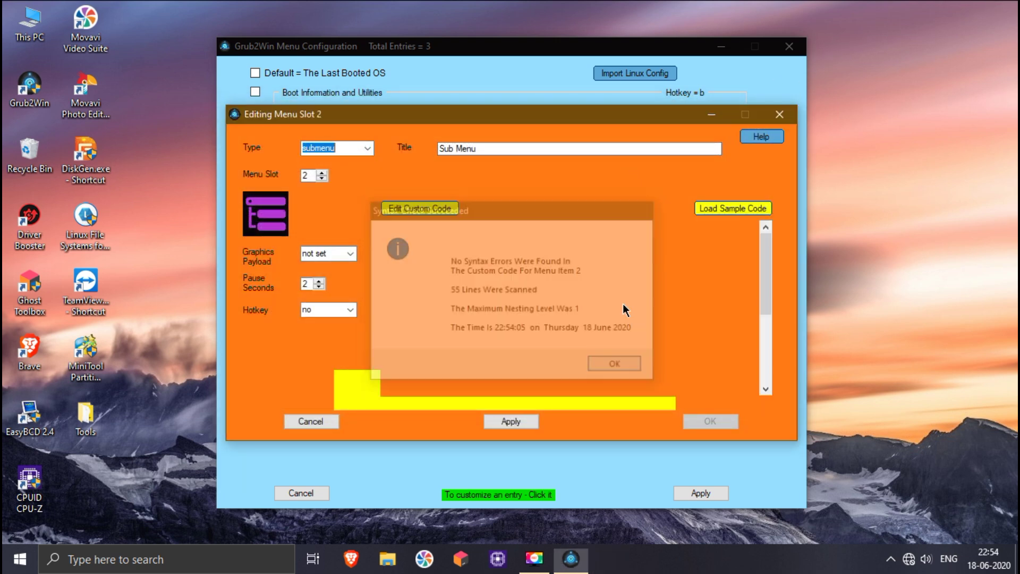
Title the new submenu entry "Abstergo OS", give it the xtra-02 panda icon, and apply the entry's settings.
left_click_drag(537, 143, 439, 148)
type("Abstergo OS")
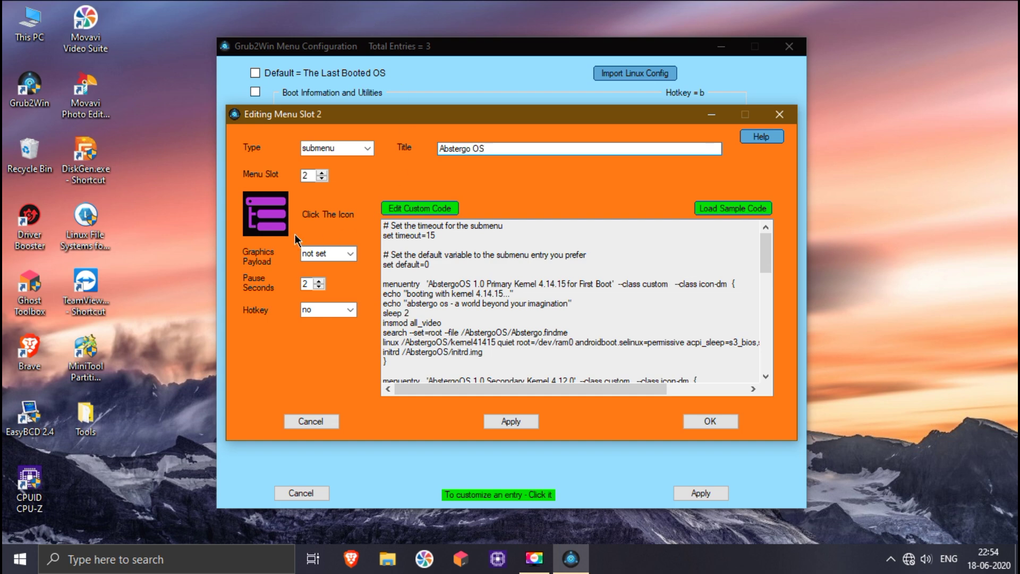
left_click(253, 222)
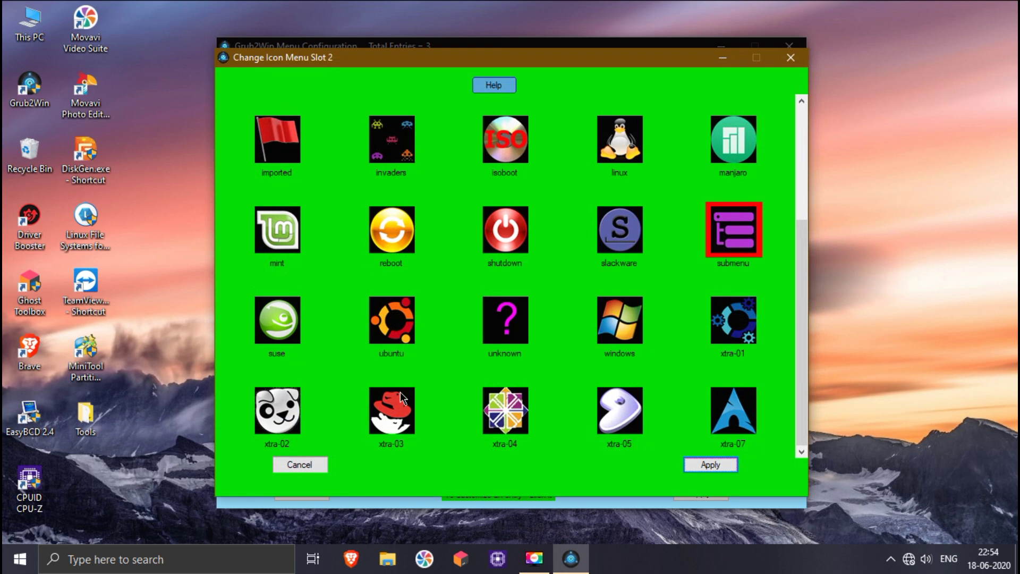
left_click(267, 431)
left_click(696, 465)
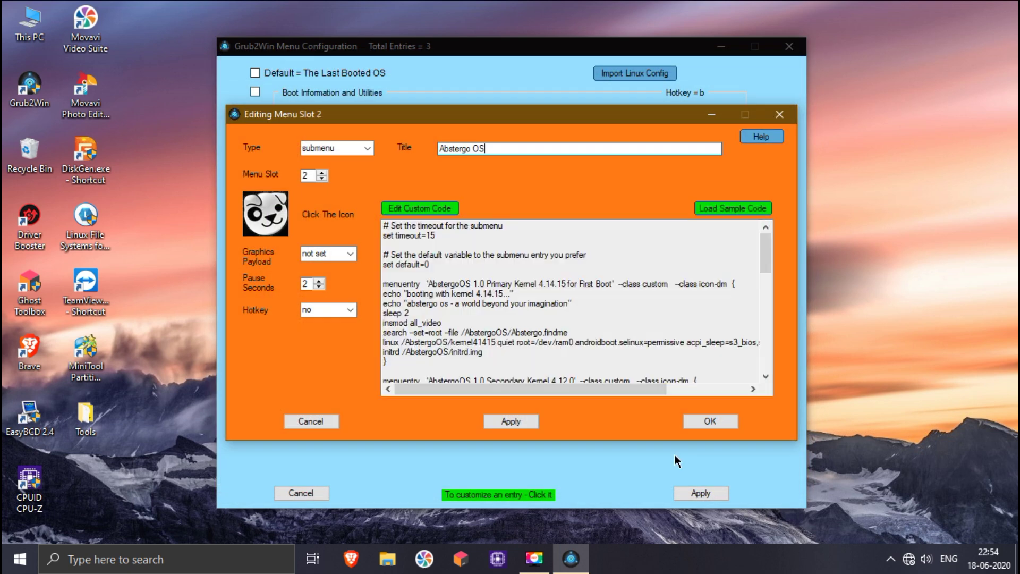
left_click(523, 421)
left_click(708, 421)
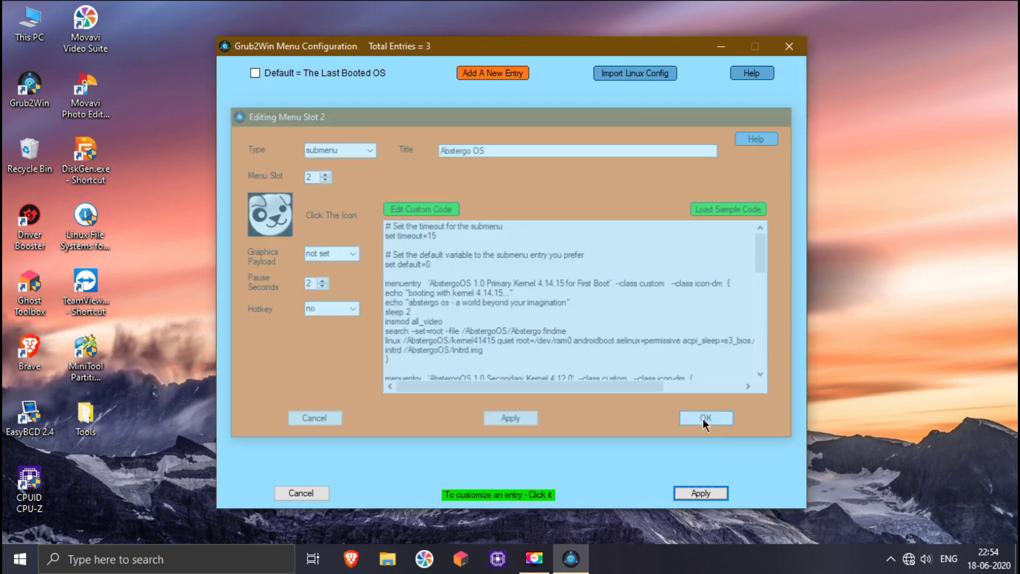
Move the Abstergo OS entry to the first boot menu slot, then save the Grub2Win configuration and close the program.
left_click(774, 239)
left_click(774, 171)
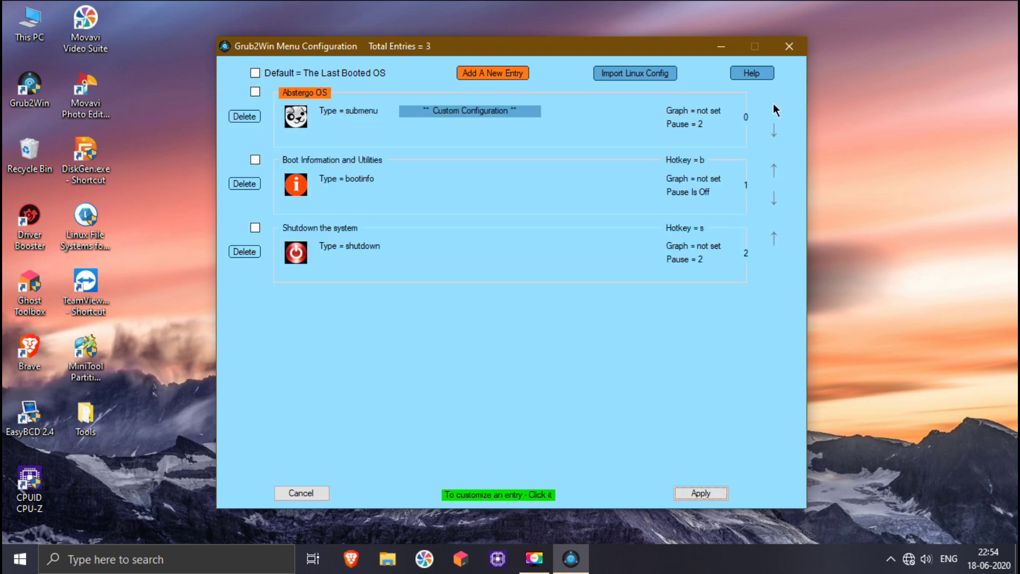
left_click(719, 497)
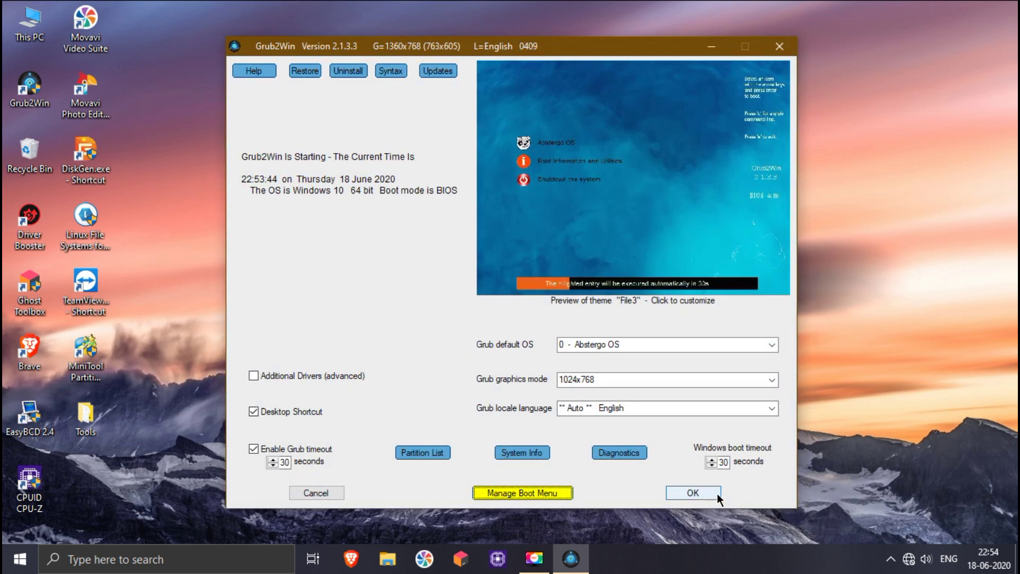
left_click(718, 498)
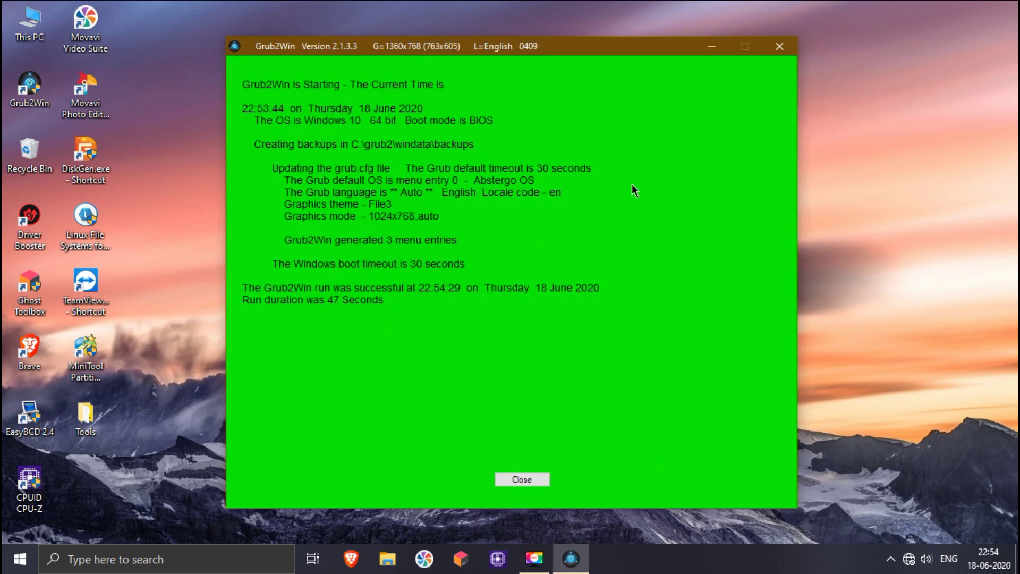
left_click(778, 46)
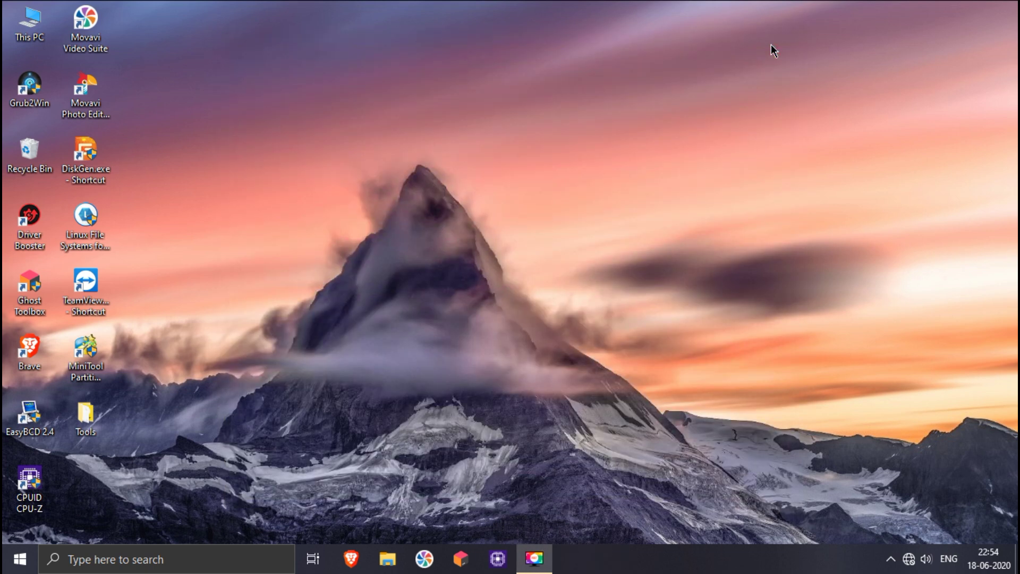
Open the Windows power options to restart the PC.
left_click(20, 558)
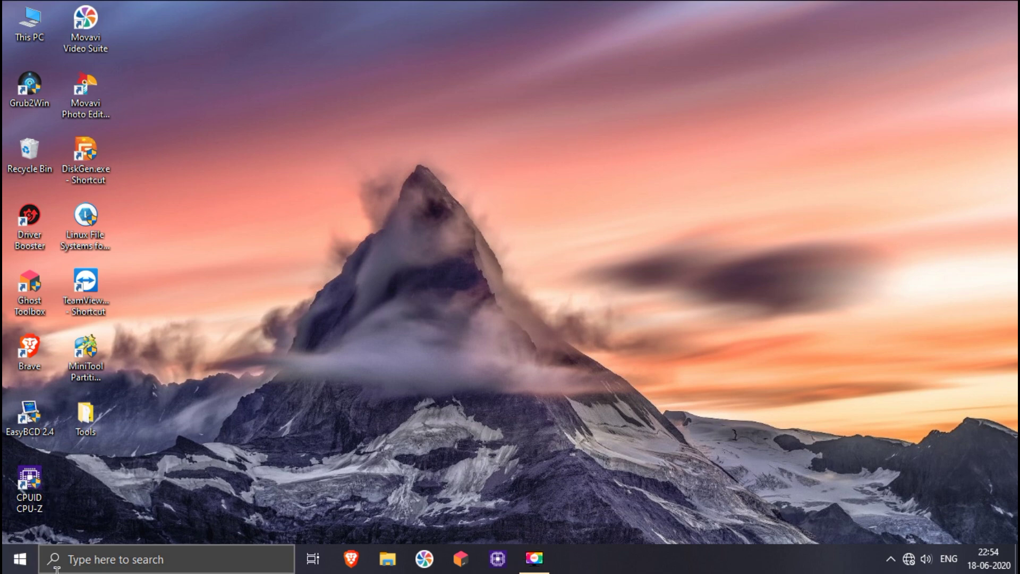
left_click(20, 558)
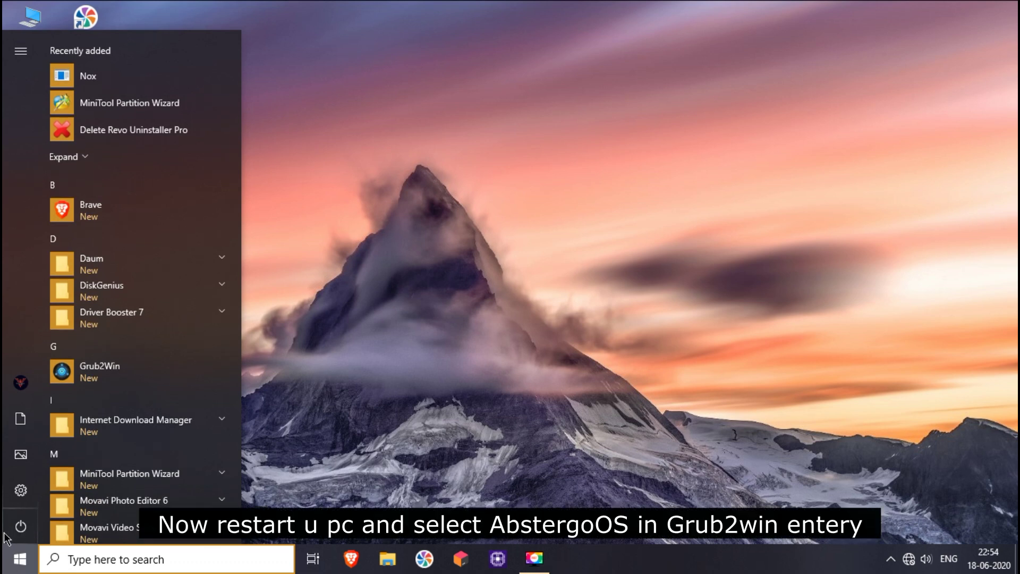
left_click(30, 532)
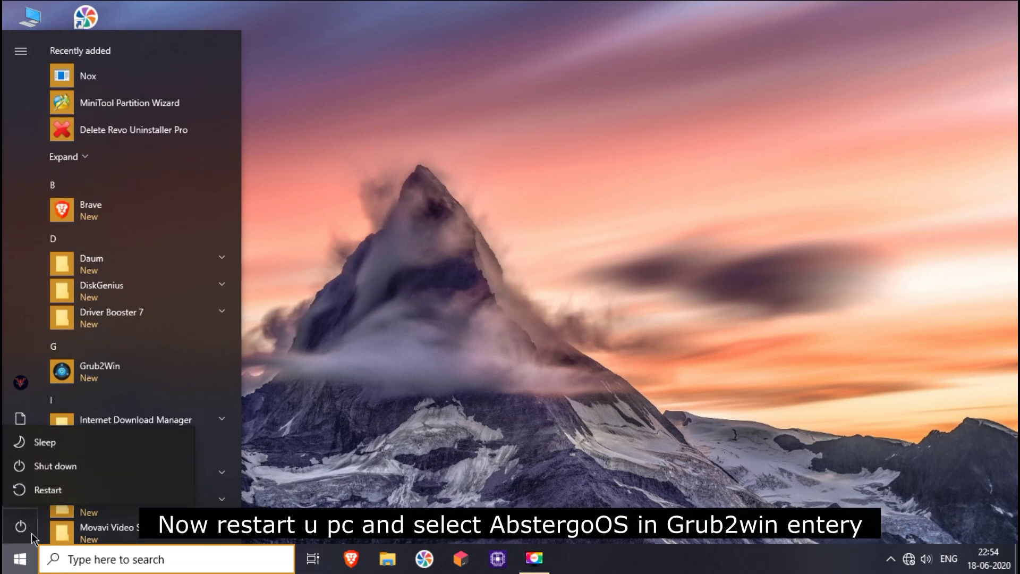